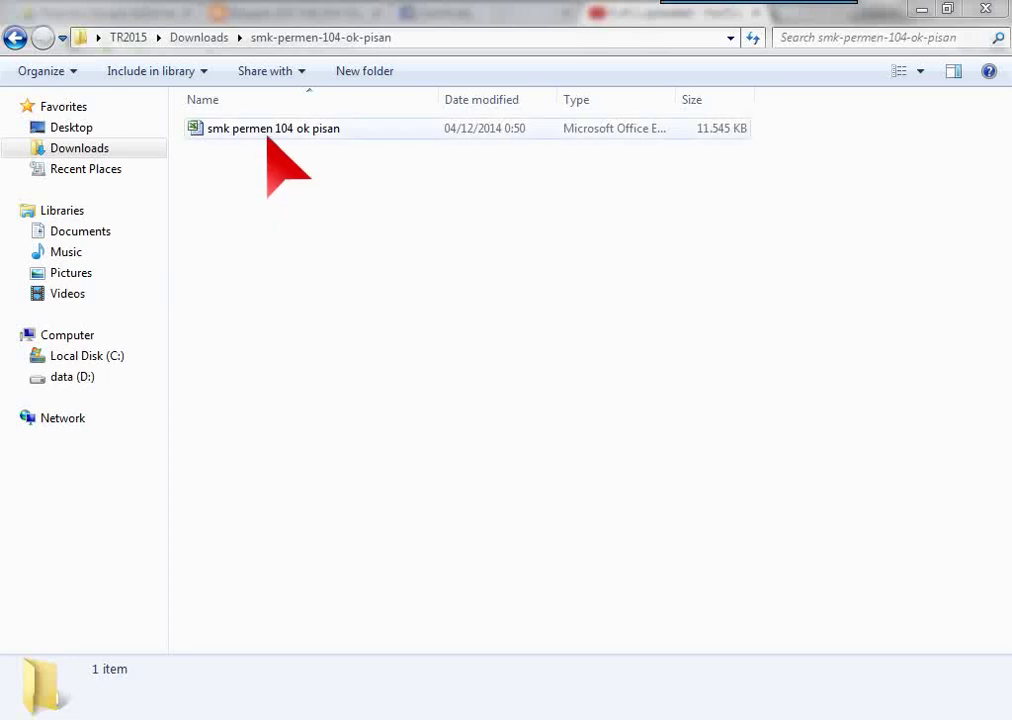
Step: Open the smk permen 104 ok pisan workbook and enable its macros and active content
left_click(265, 130)
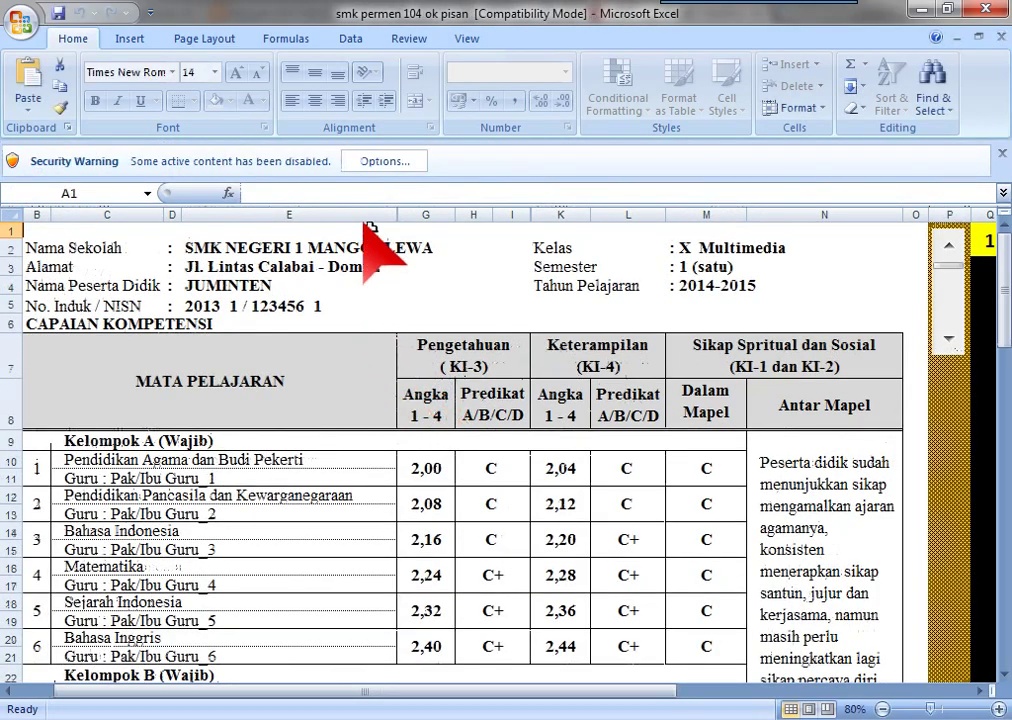
left_click(367, 162)
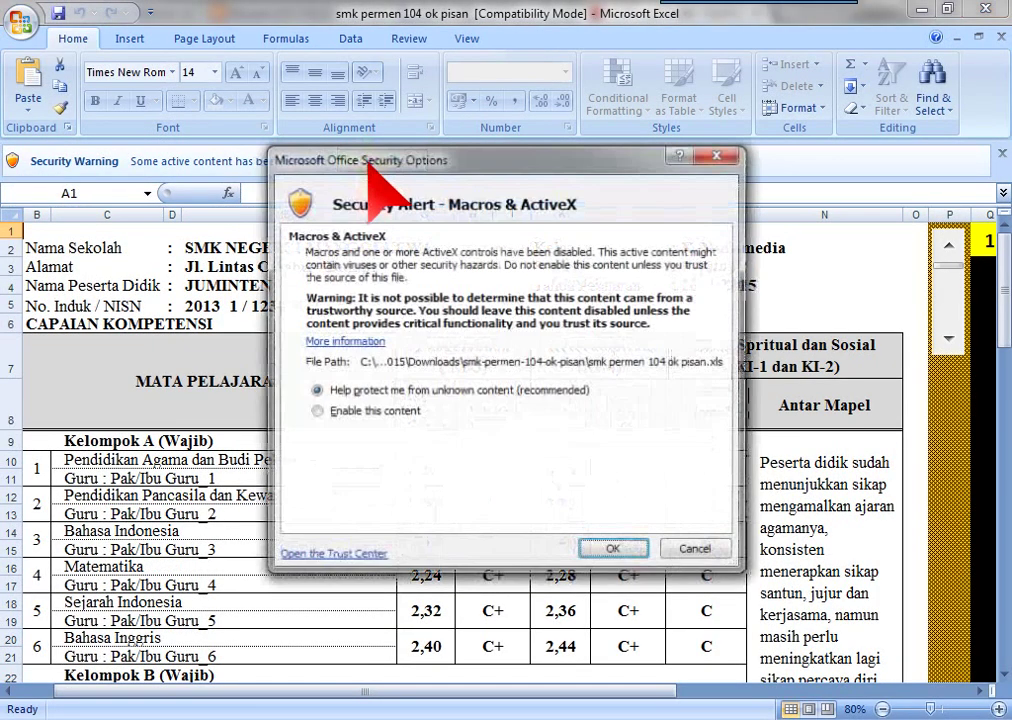
left_click(340, 412)
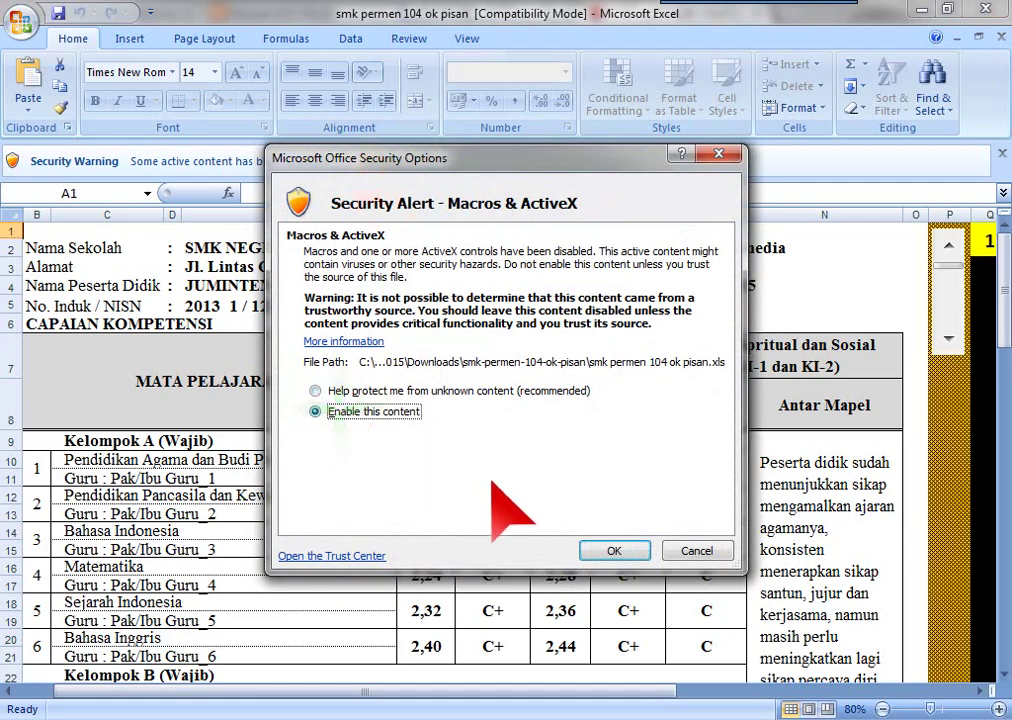
left_click(611, 552)
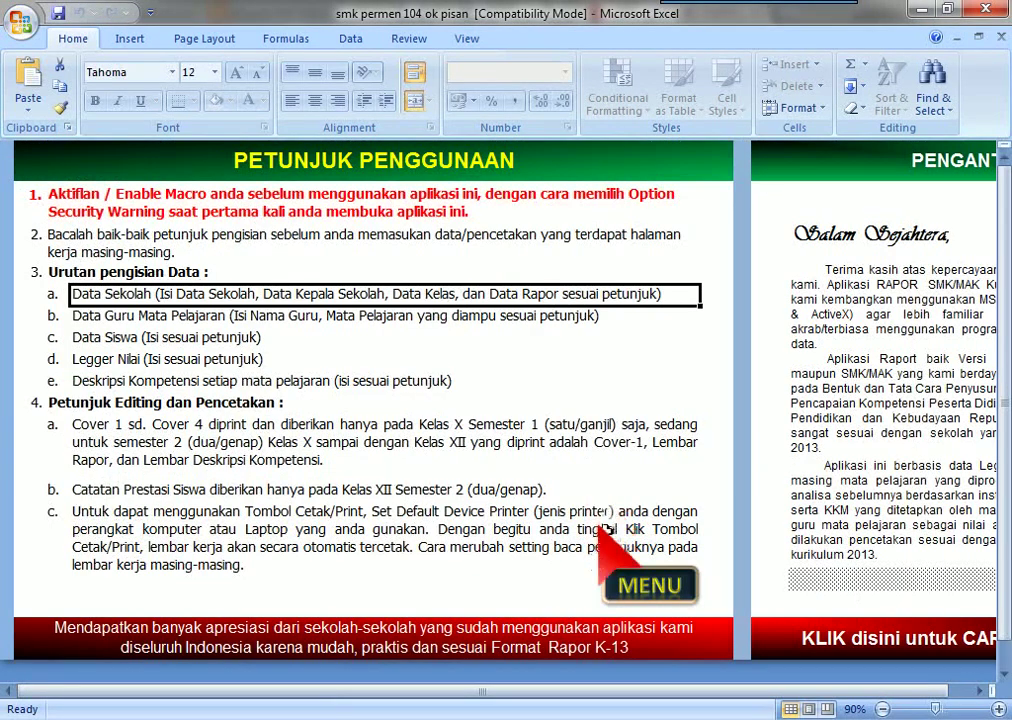
Step: Zoom out on the PETUNJUK PENGGUNAAN sheet and go to the APLIKASI CETAK main menu
left_click_drag(935, 708, 922, 708)
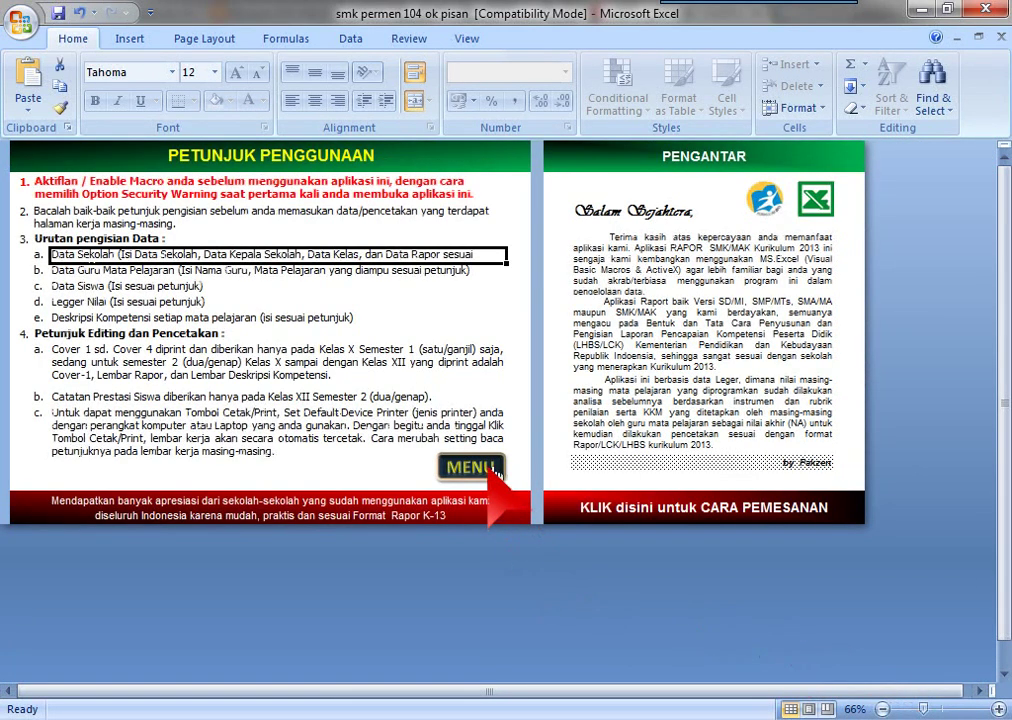
left_click(488, 470)
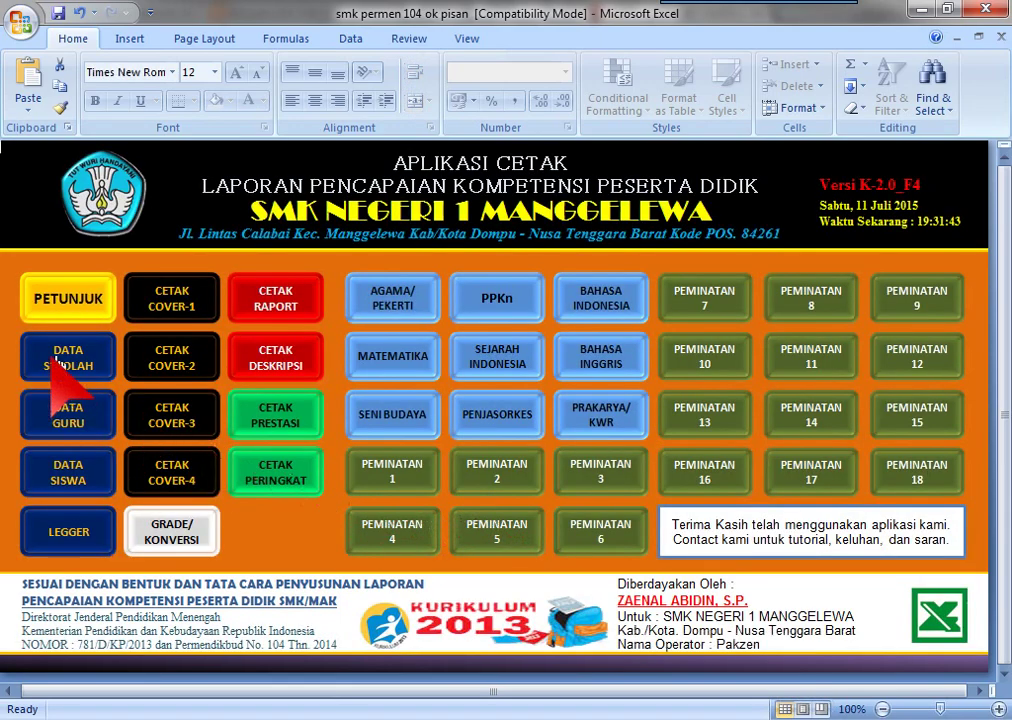
left_click(50, 356)
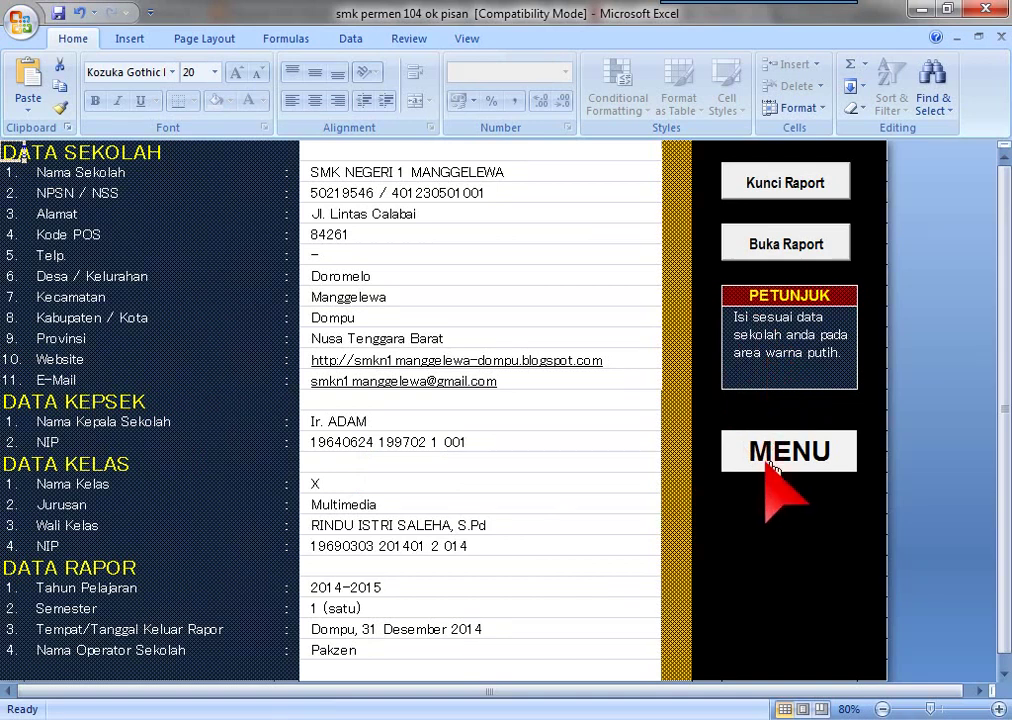
left_click(437, 176)
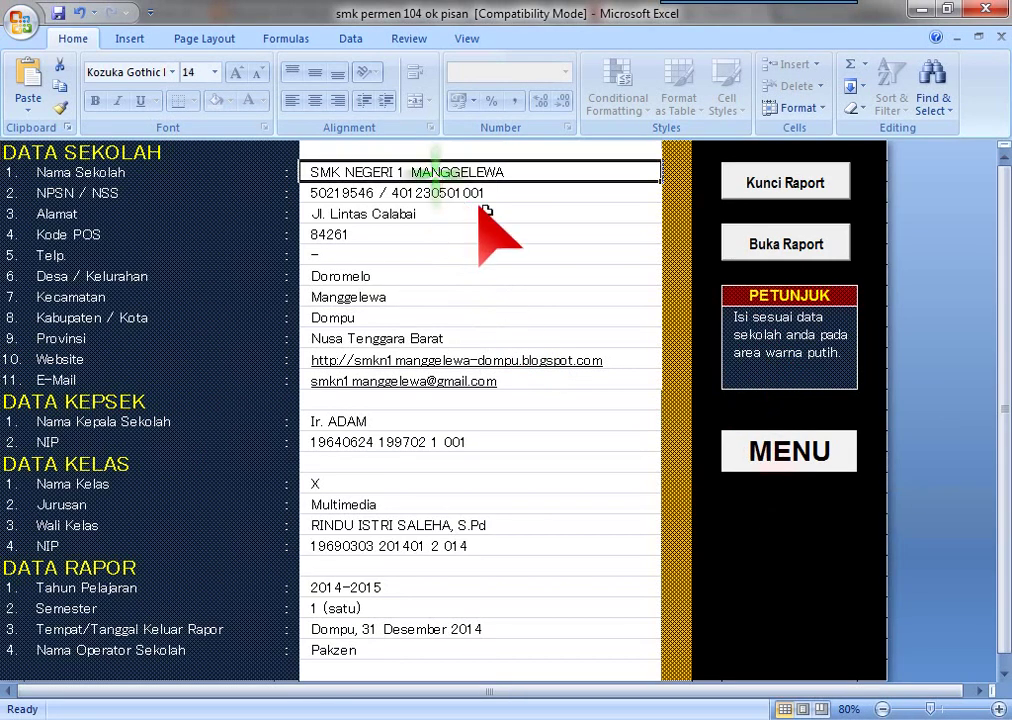
left_click(788, 458)
left_click(72, 410)
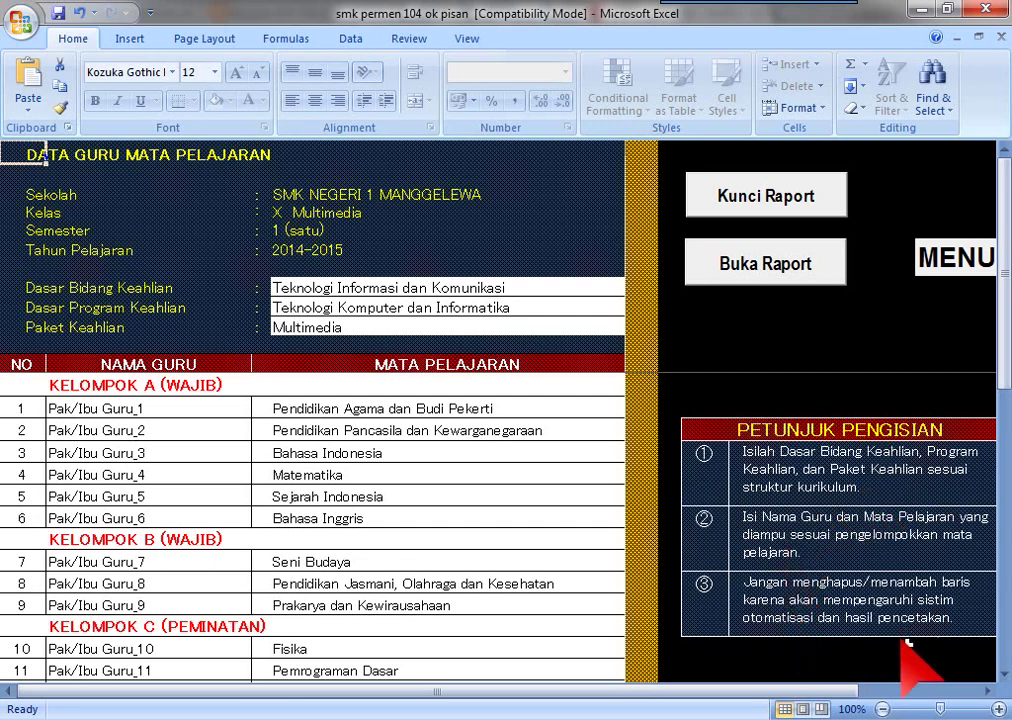
left_click(881, 709)
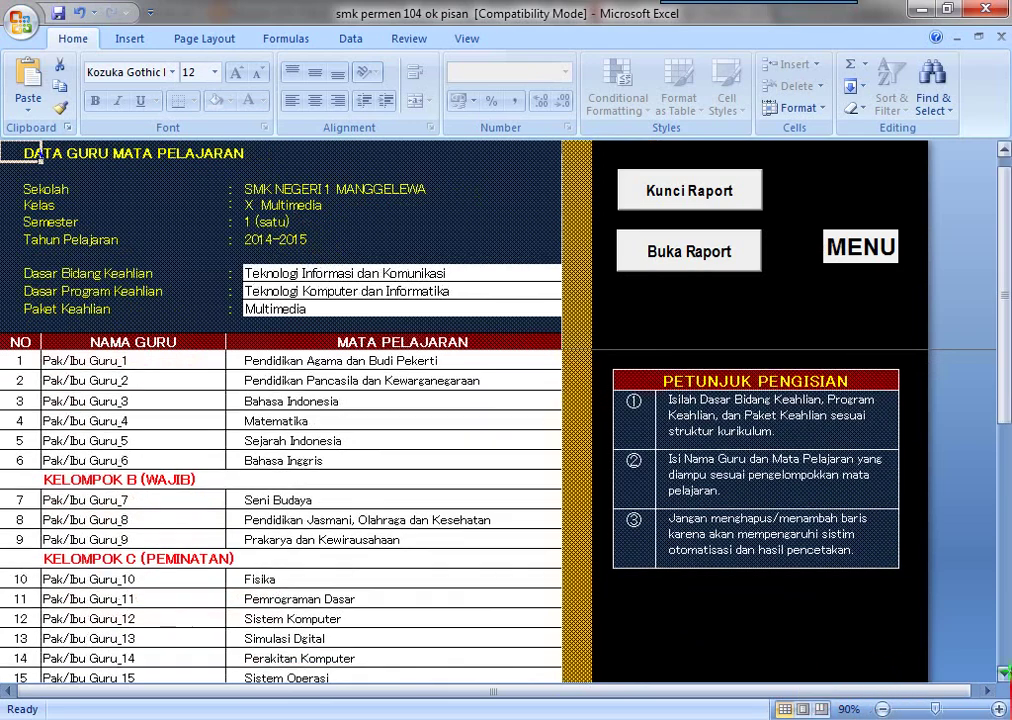
scroll(1005, 673, "down", 1)
scroll(1005, 673, "down", 1)
scroll(1005, 673, "down", 1)
left_click(1004, 674)
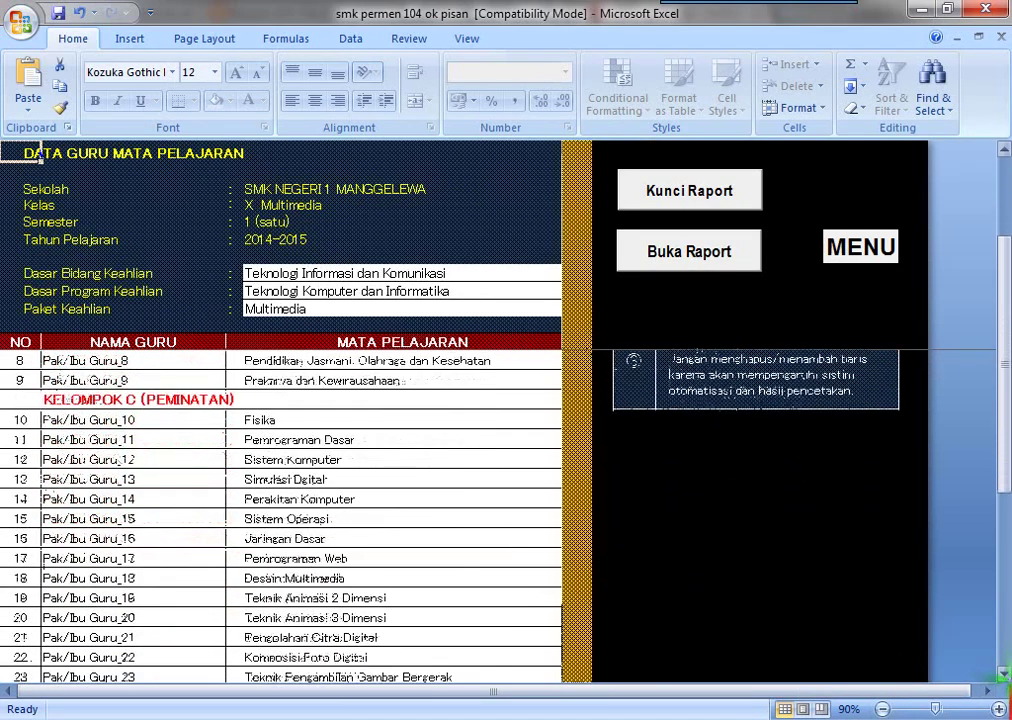
left_click_drag(1005, 415, 1008, 473)
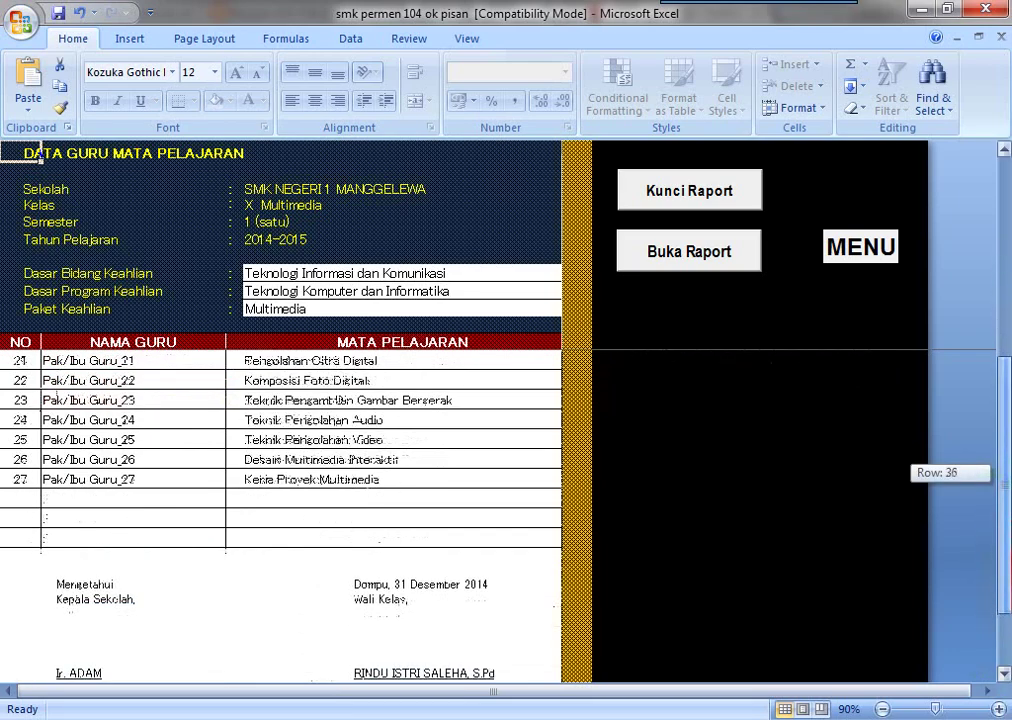
left_click_drag(1008, 473, 1005, 470)
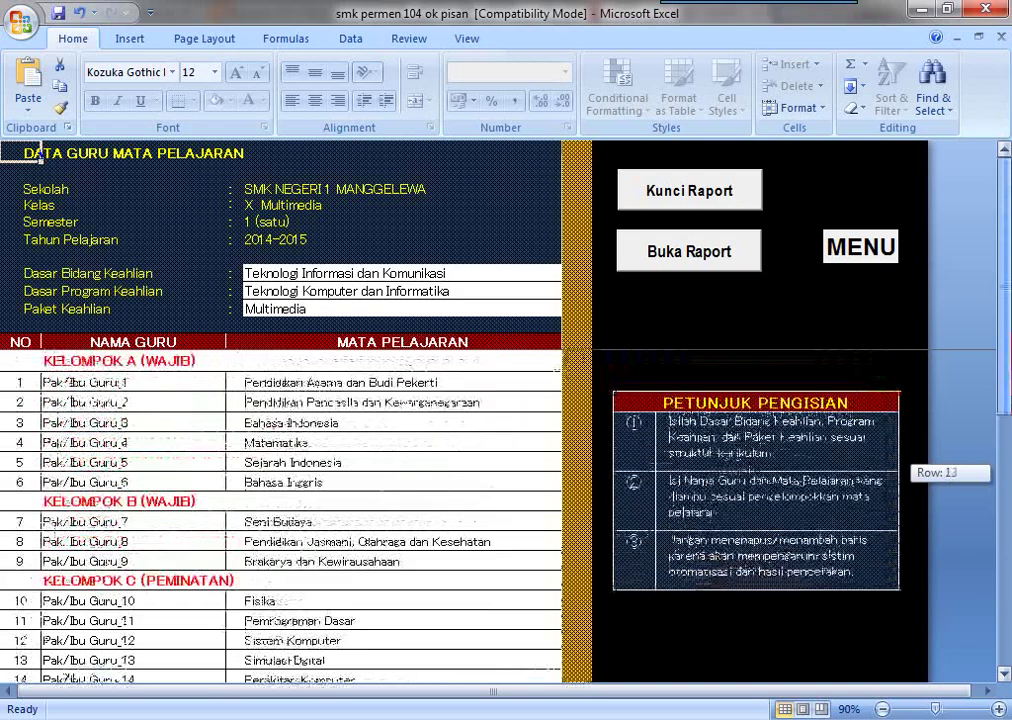
left_click(845, 250)
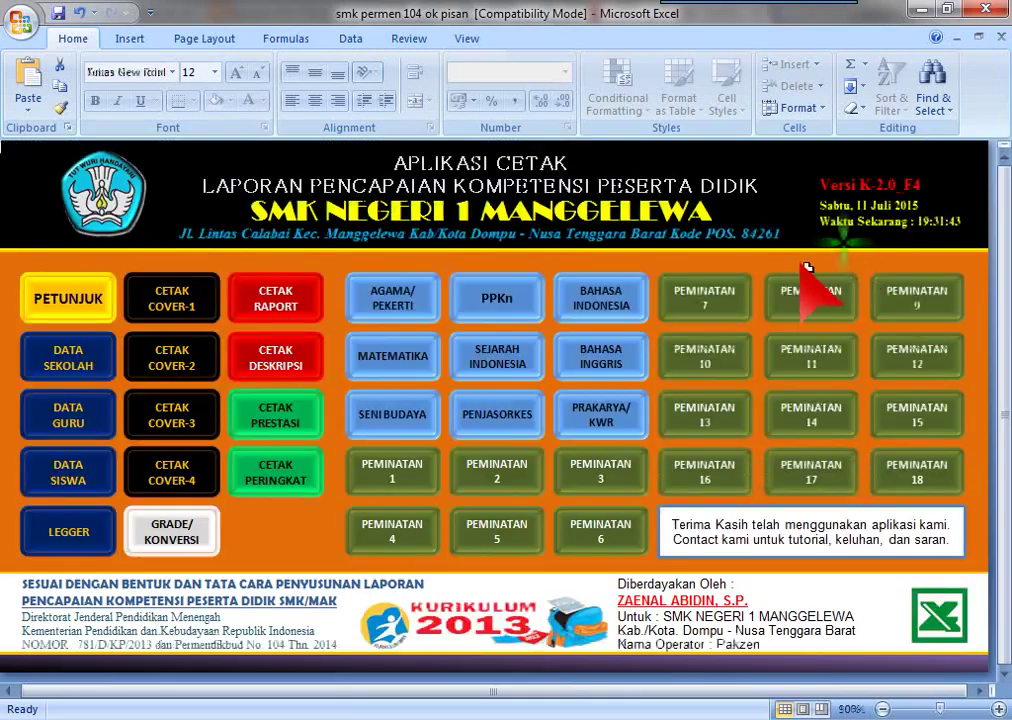
left_click(90, 477)
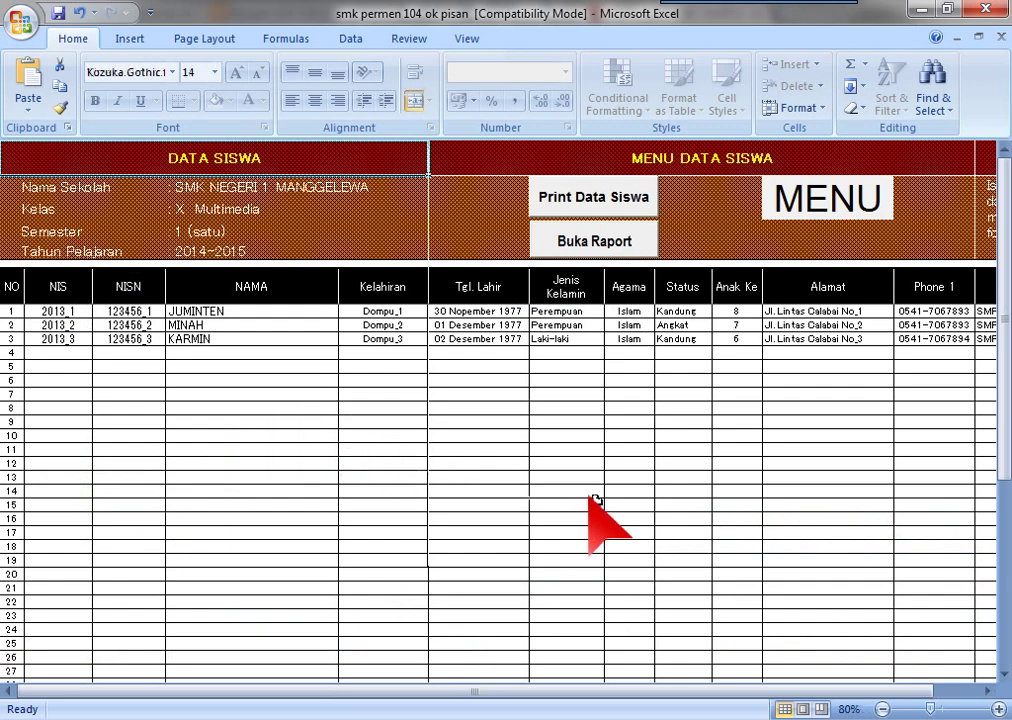
left_click(914, 711)
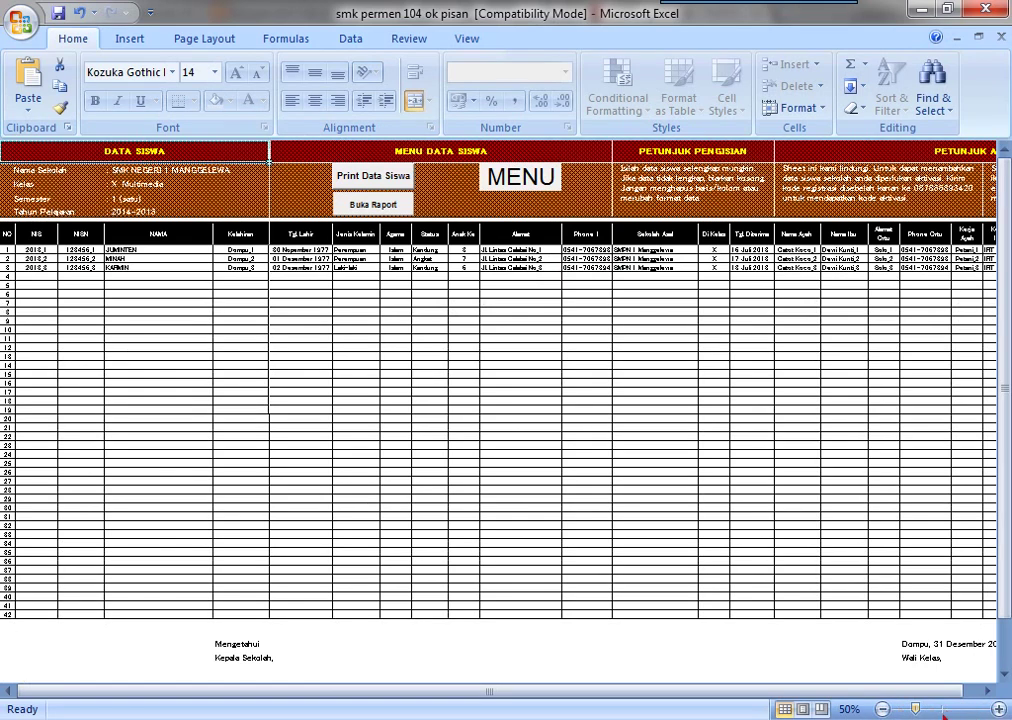
left_click(942, 711)
left_click(950, 691)
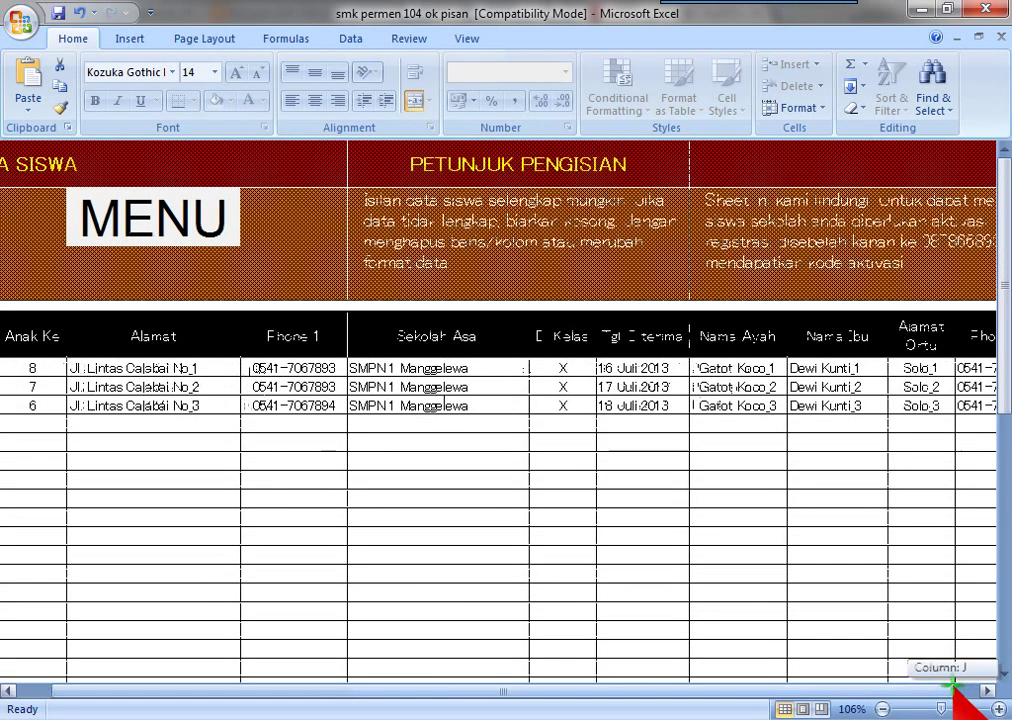
left_click(983, 688)
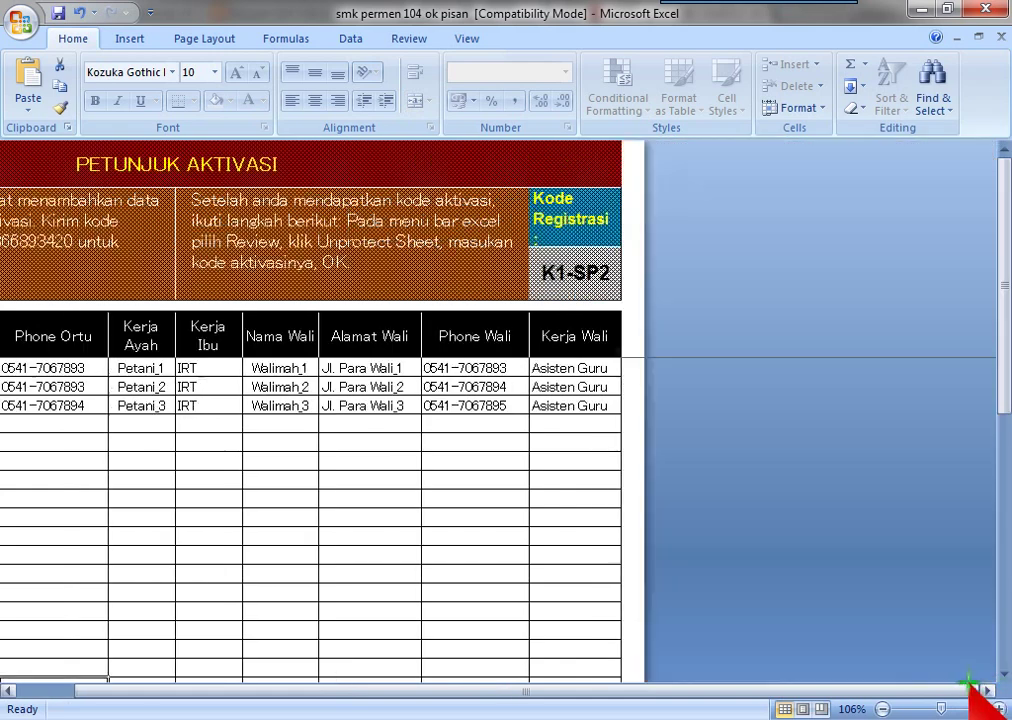
left_click_drag(956, 690, 910, 658)
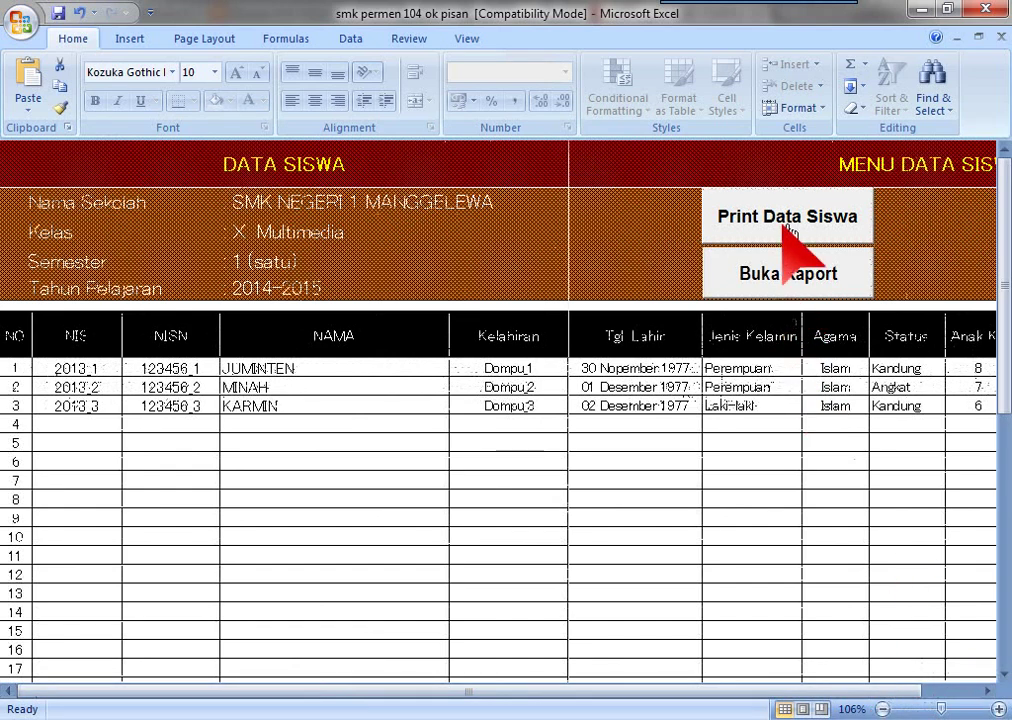
left_click(905, 708)
left_click(922, 708)
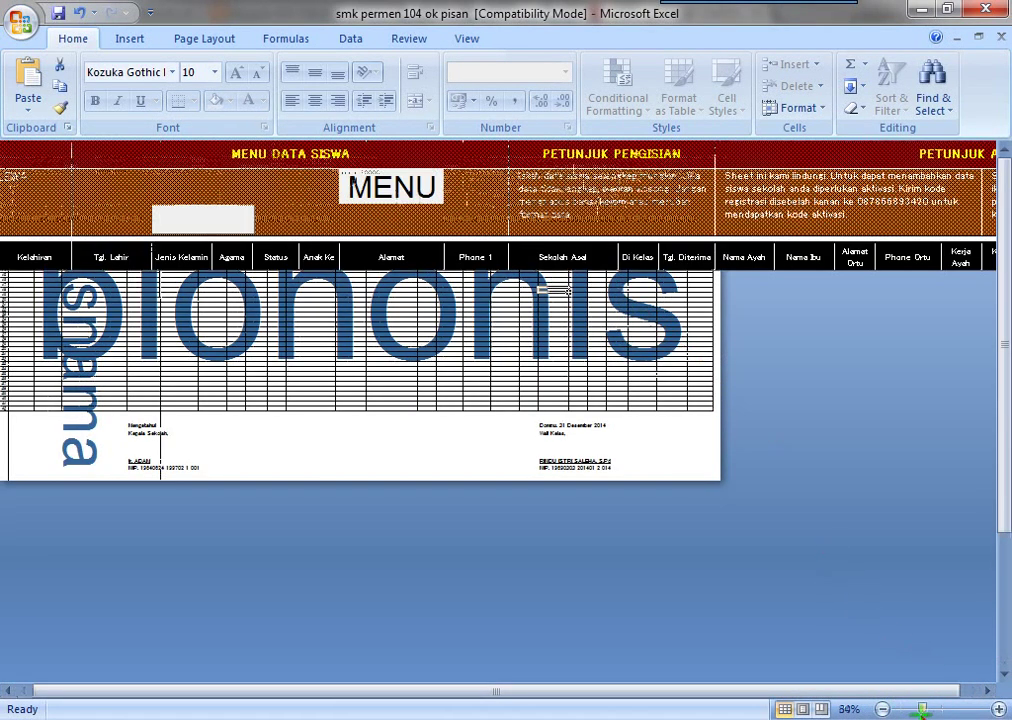
left_click(932, 708)
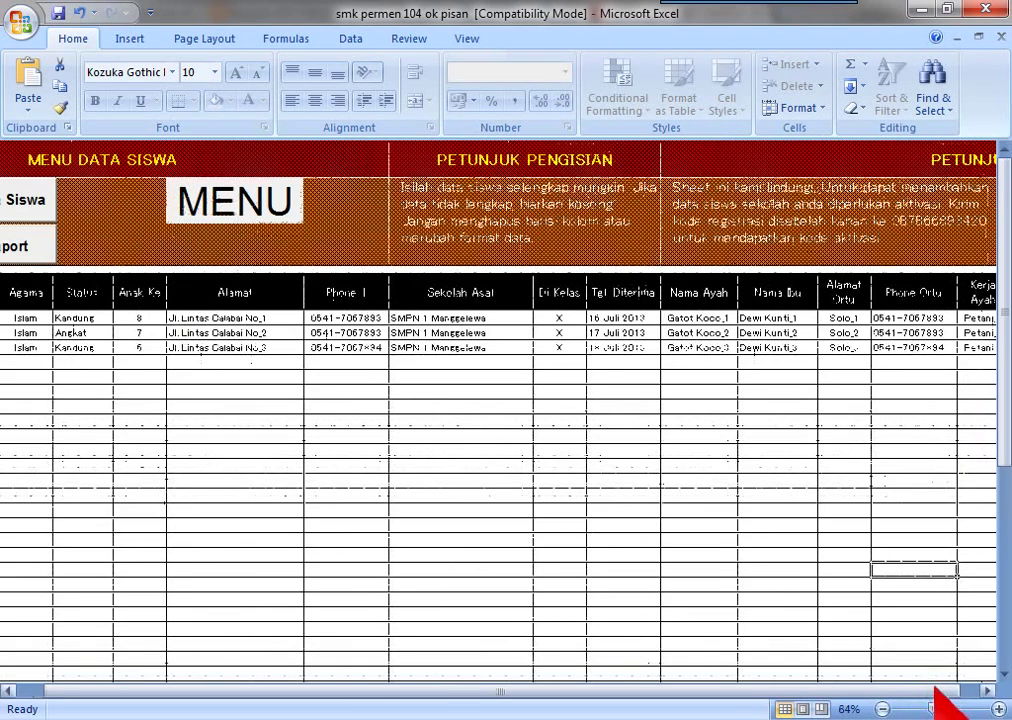
left_click(218, 205)
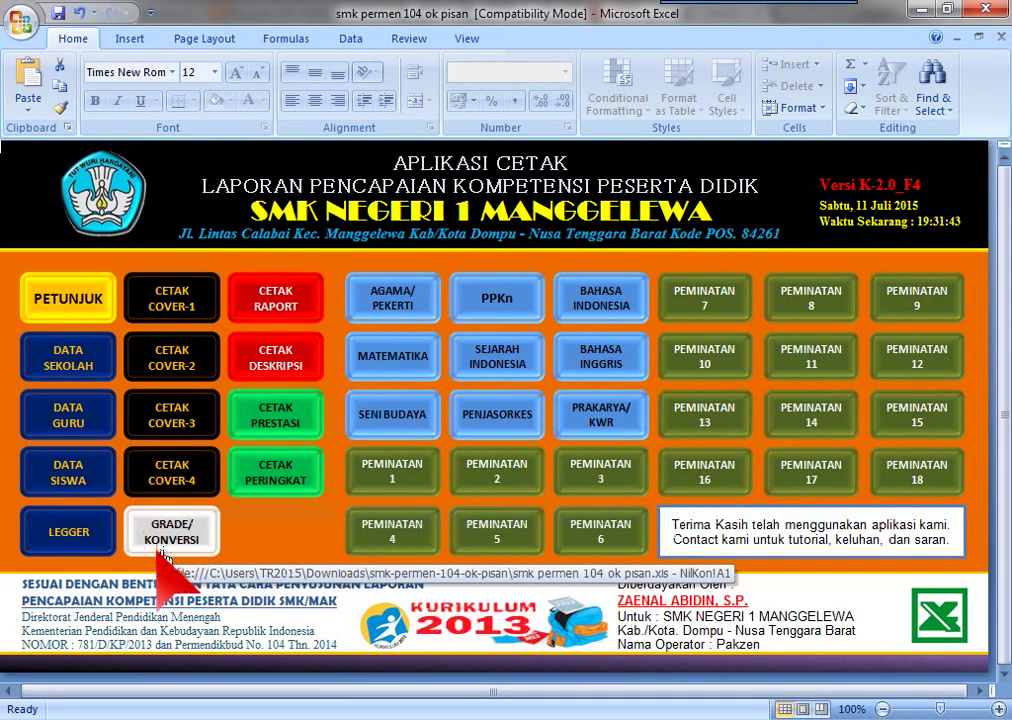
left_click(87, 540)
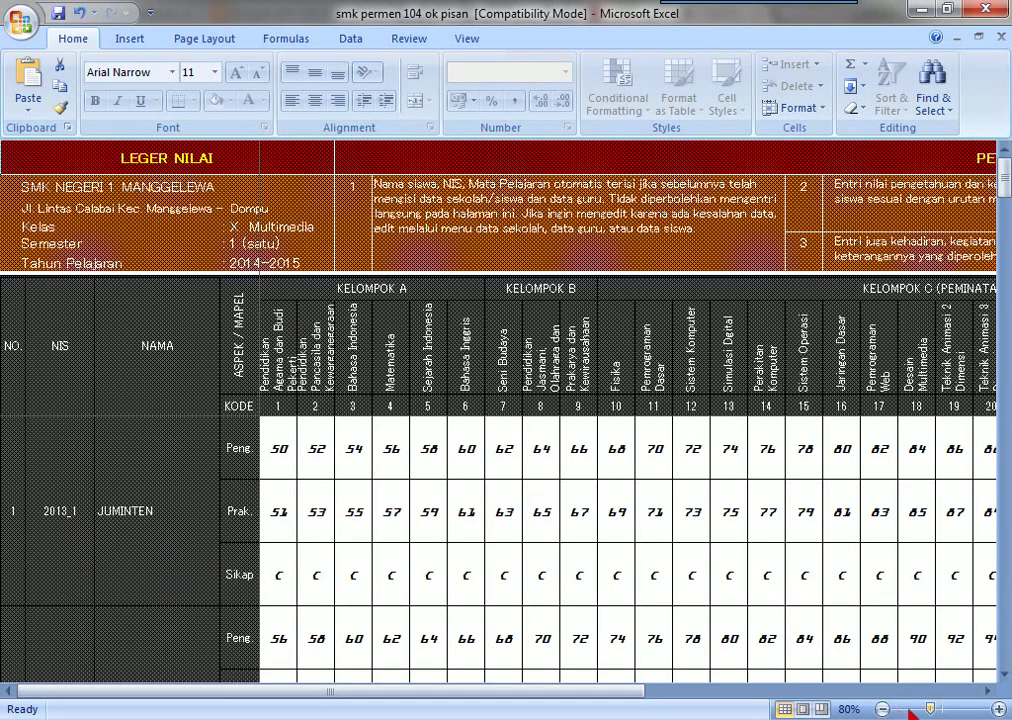
left_click(912, 709)
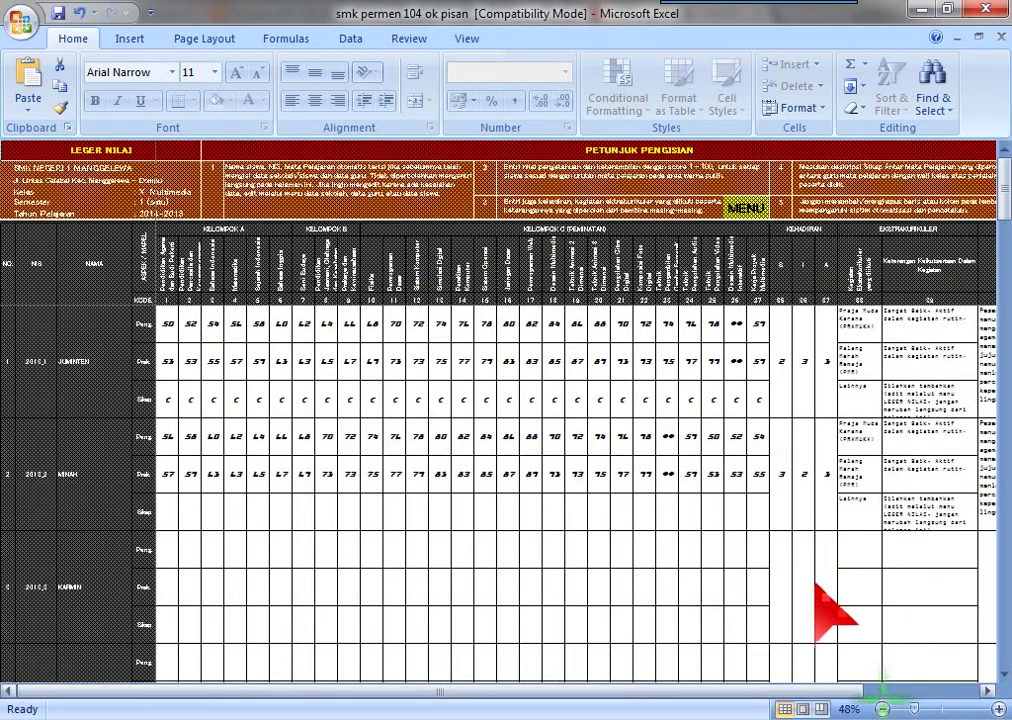
left_click(746, 208)
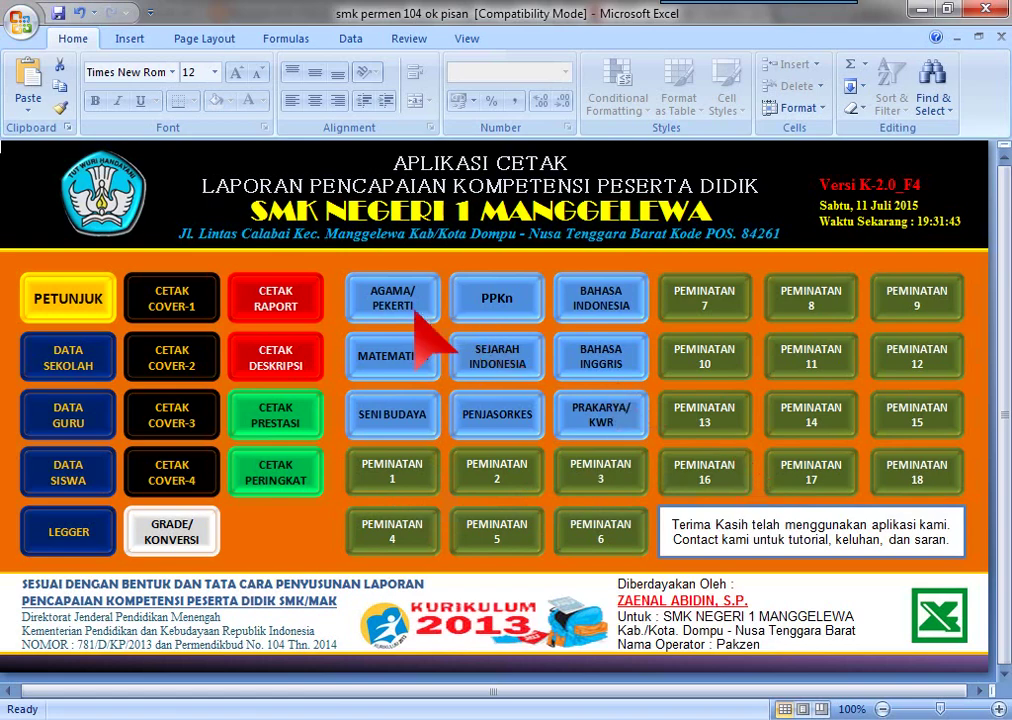
Step: View the Matematika competency description sheet at 70% zoom, then return to the menu
left_click(425, 365)
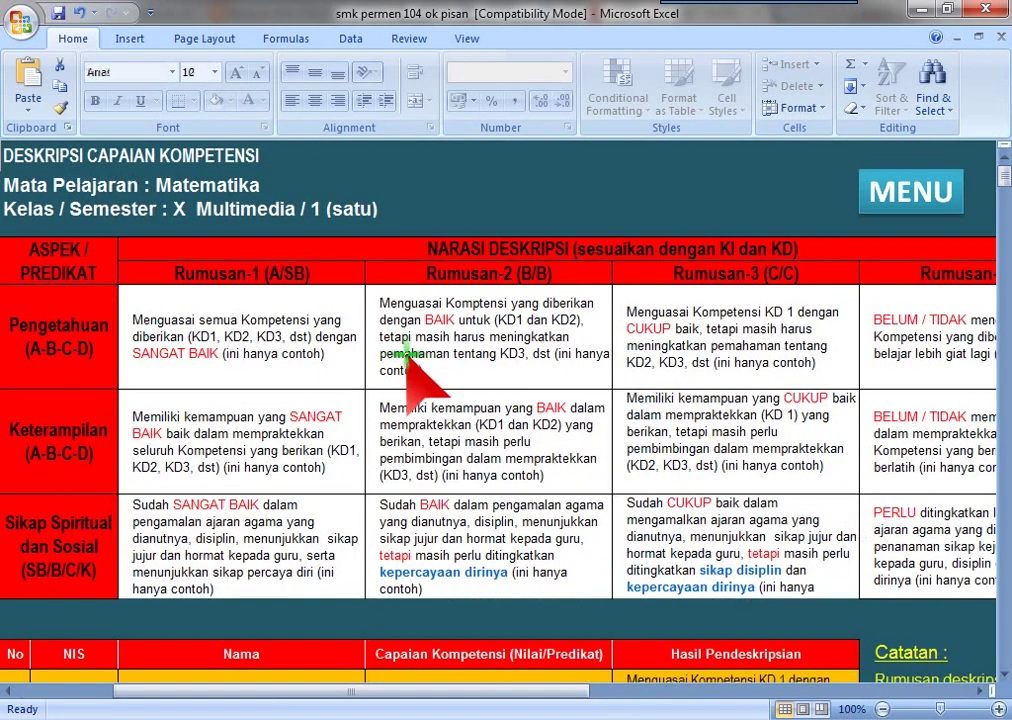
left_click(882, 709)
left_click(882, 709)
left_click(882, 709)
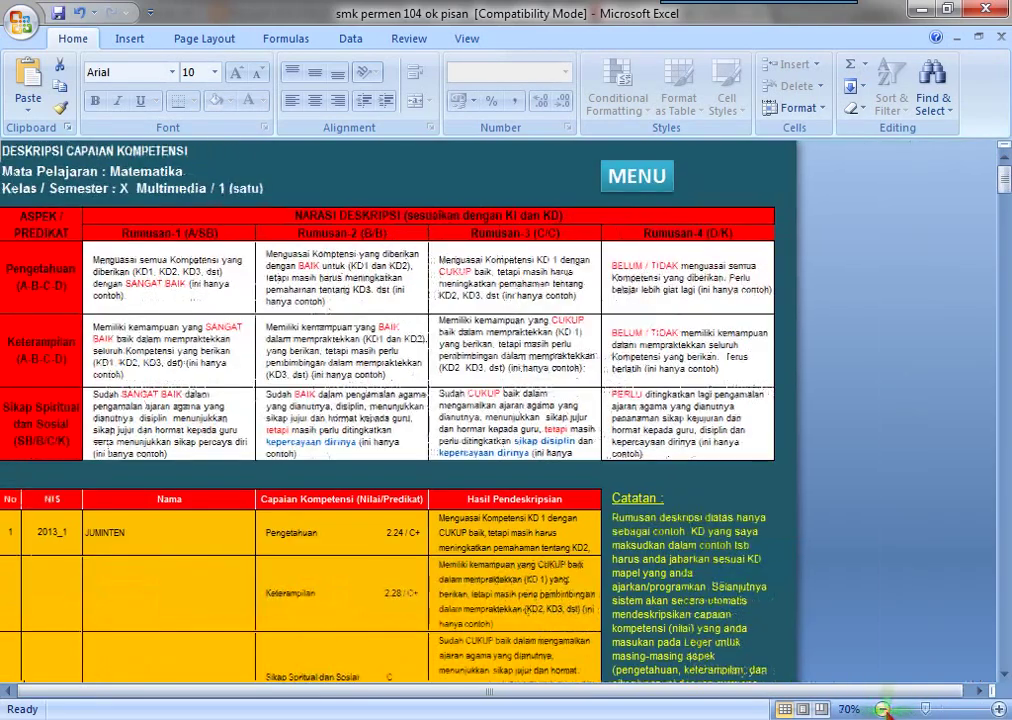
left_click(645, 180)
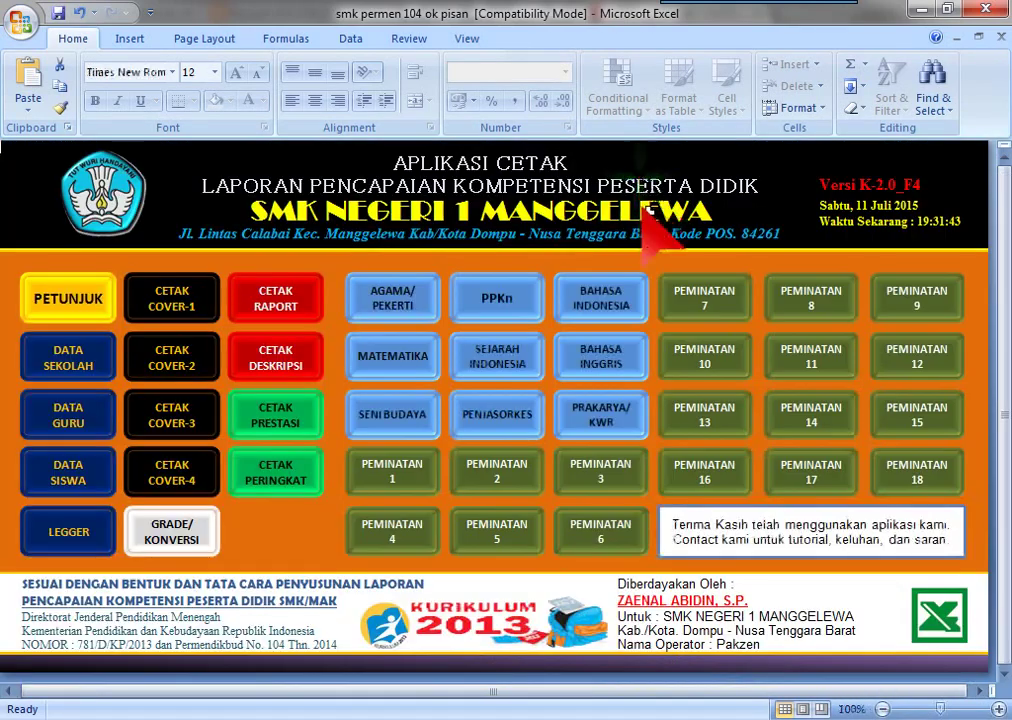
Step: Open the Jaringan Dasar description sheet, zoom out to review it, and return to the menu
left_click(705, 318)
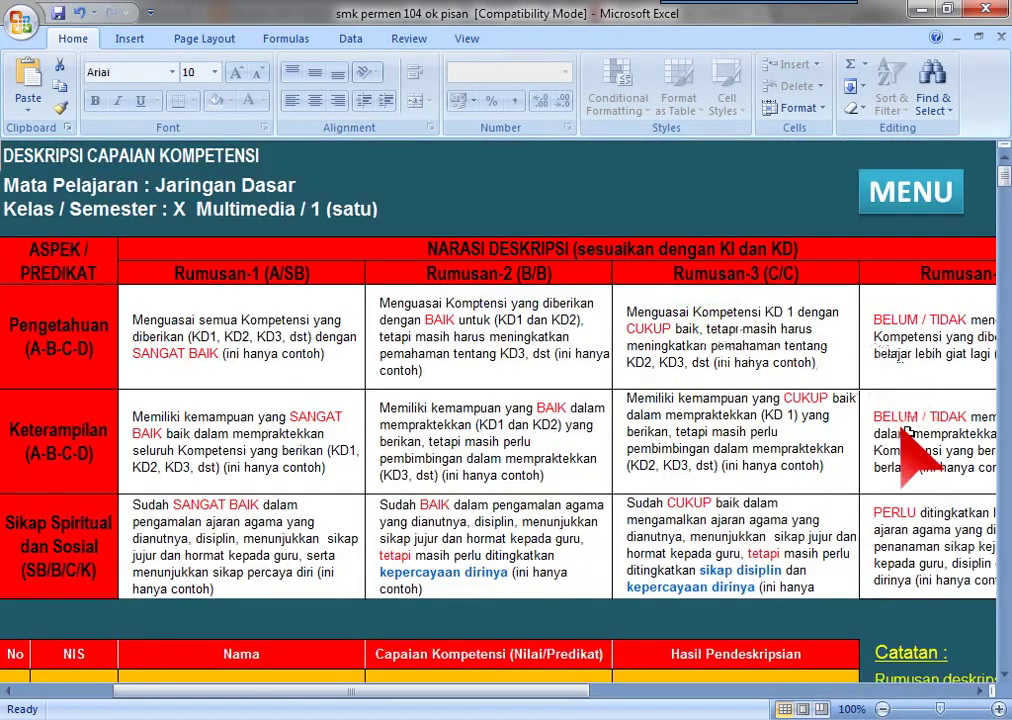
left_click(883, 709)
left_click(883, 709)
left_click(883, 709)
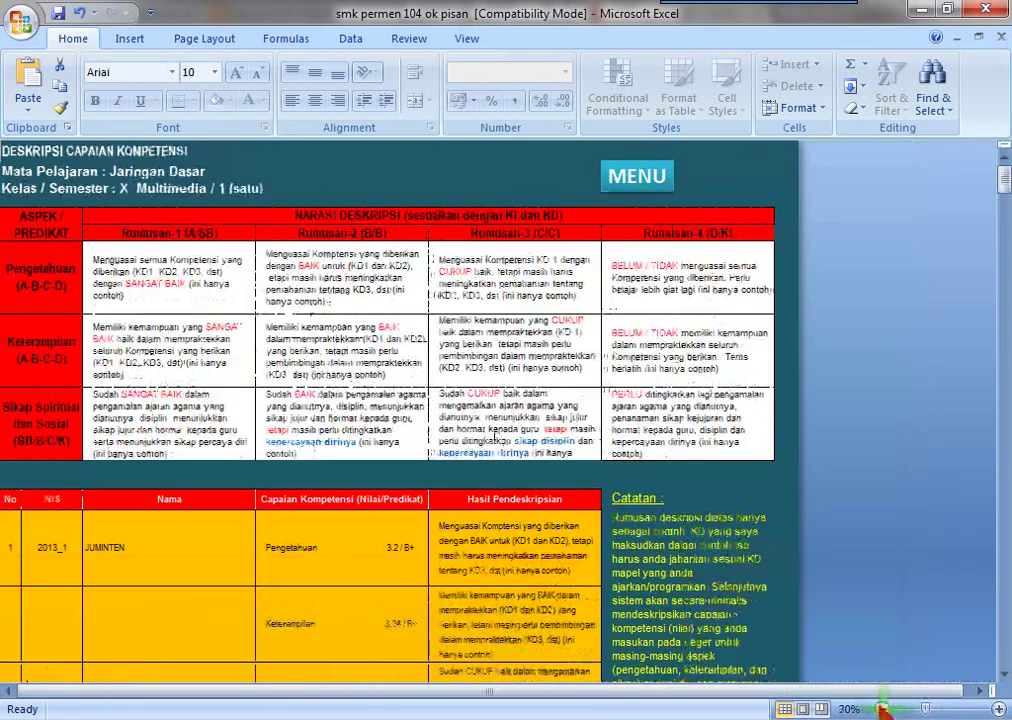
left_click(637, 176)
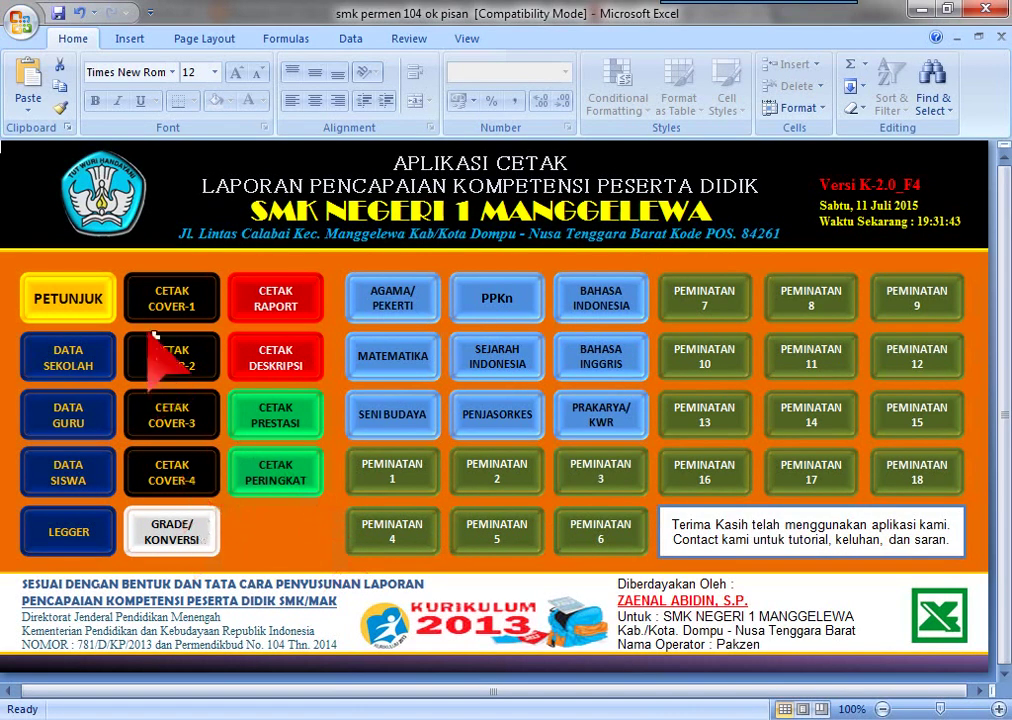
left_click(168, 305)
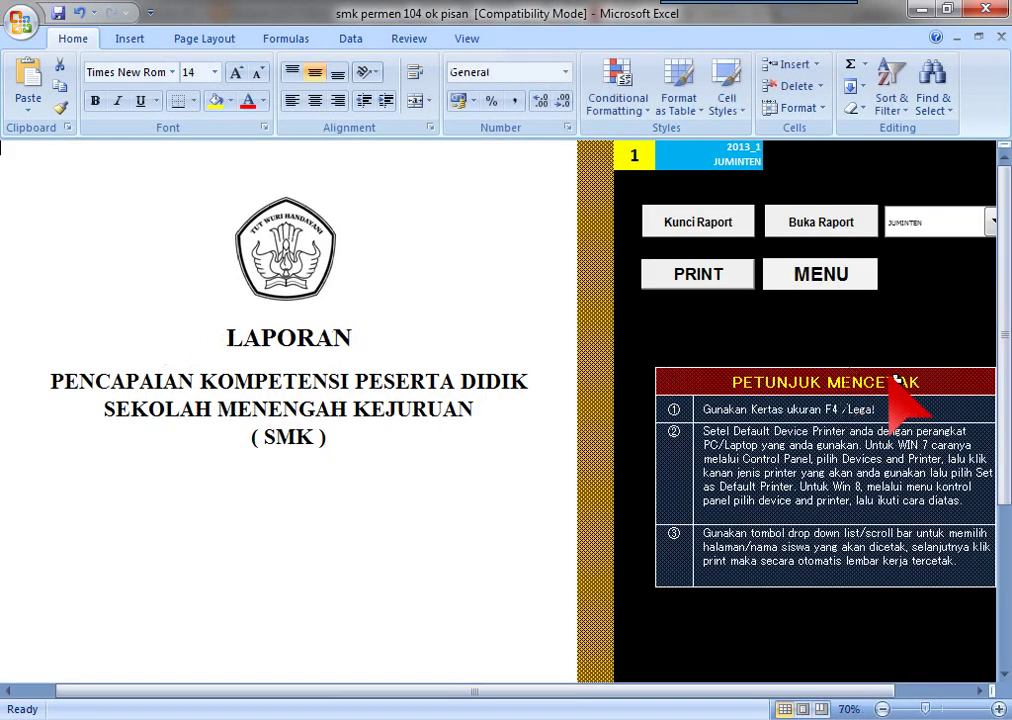
left_click(828, 286)
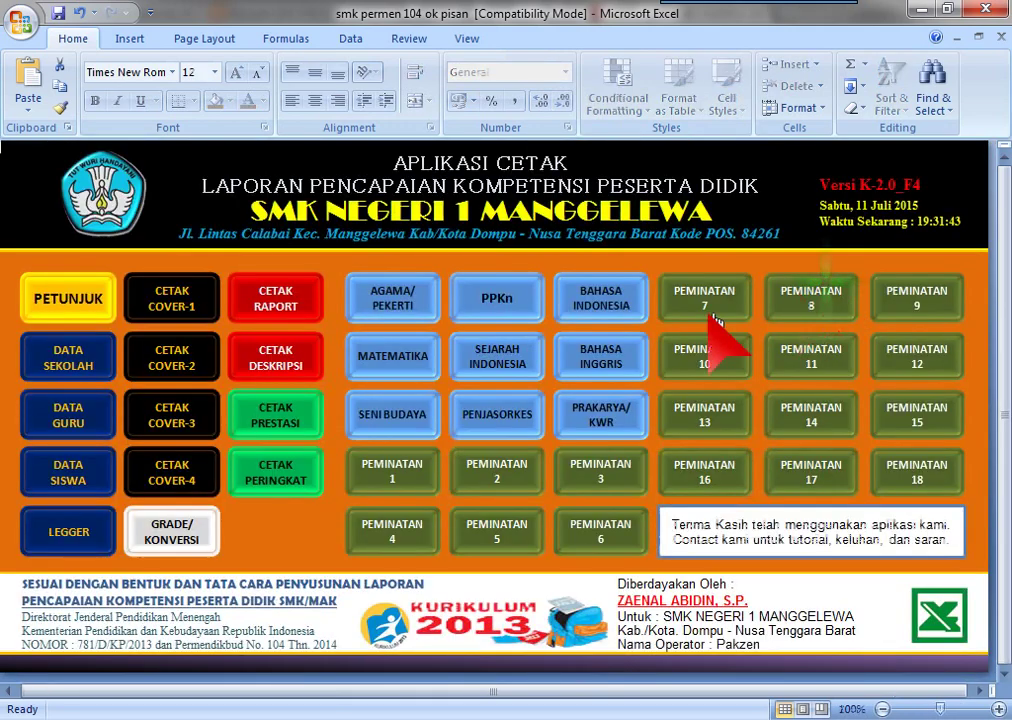
left_click(176, 367)
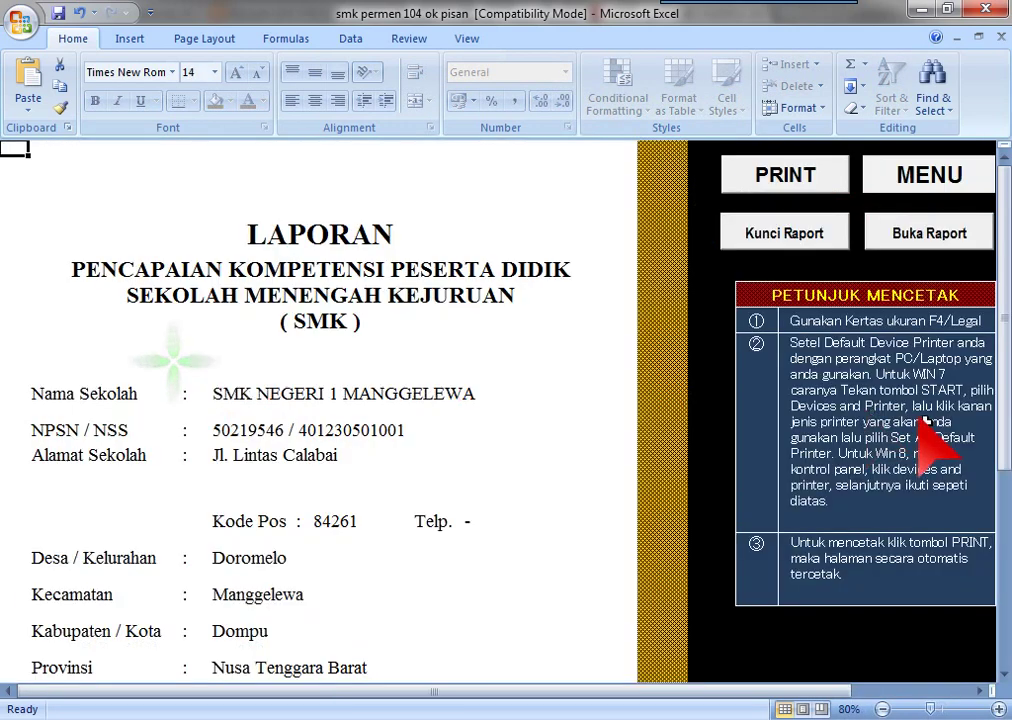
left_click(968, 180)
left_click(185, 412)
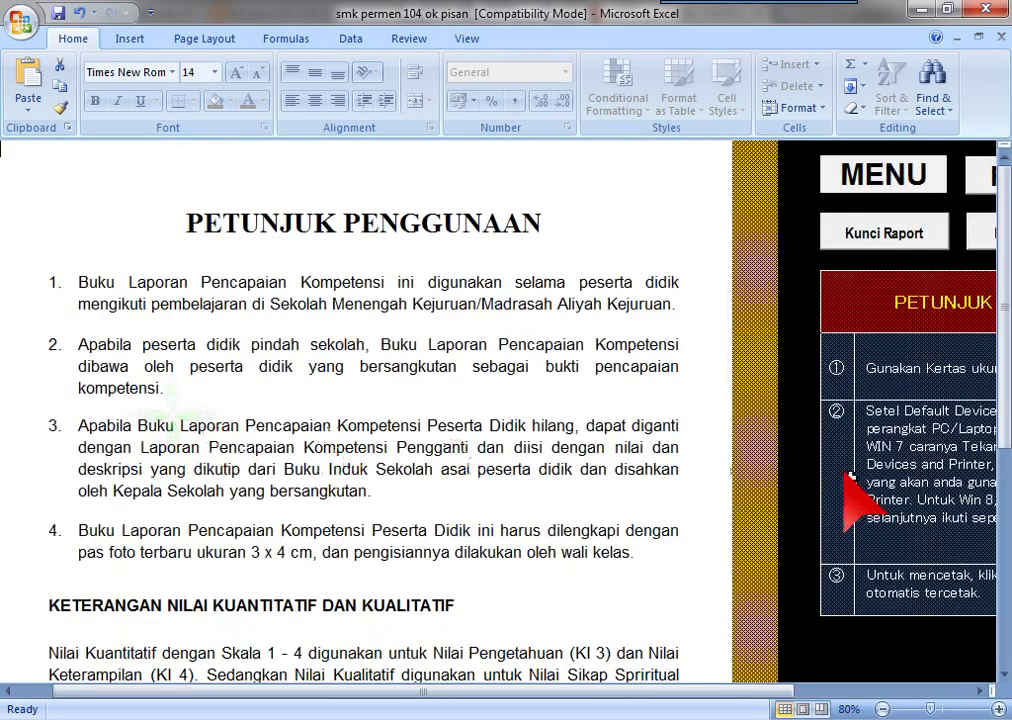
left_click_drag(907, 706, 901, 707)
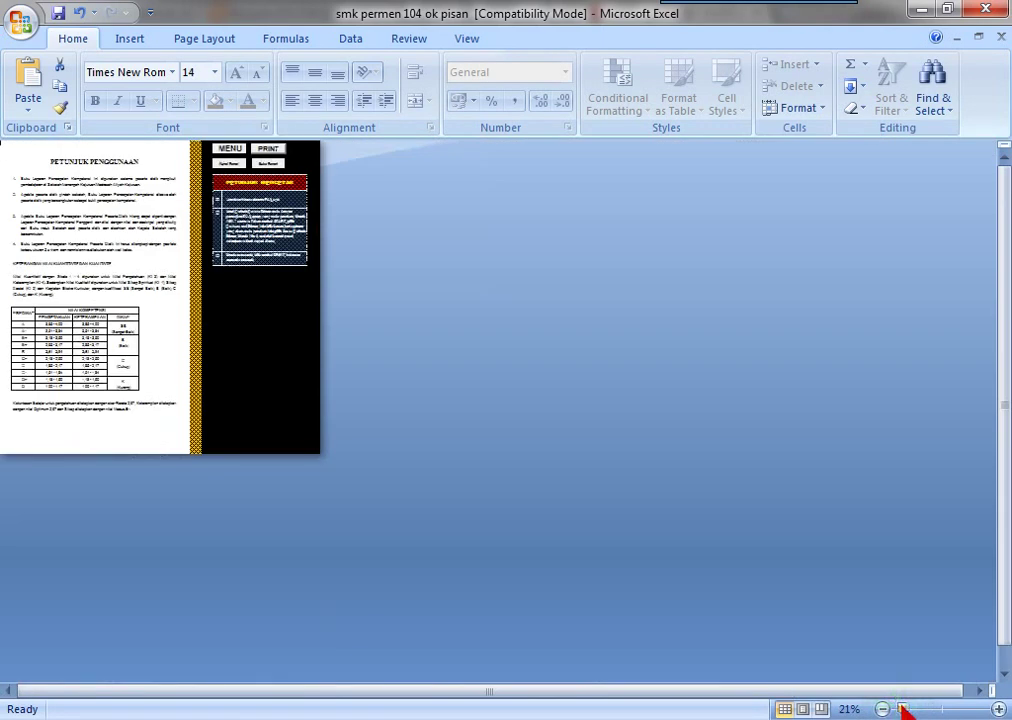
left_click(926, 710)
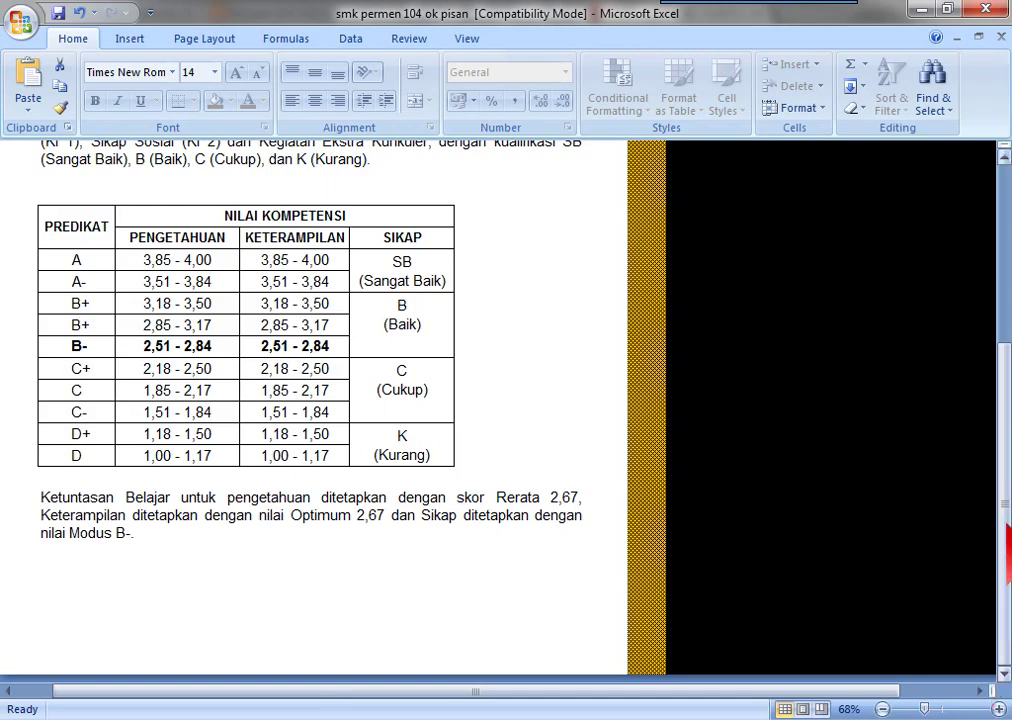
scroll(915, 400, "up", 6)
scroll(890, 405, "up", 2)
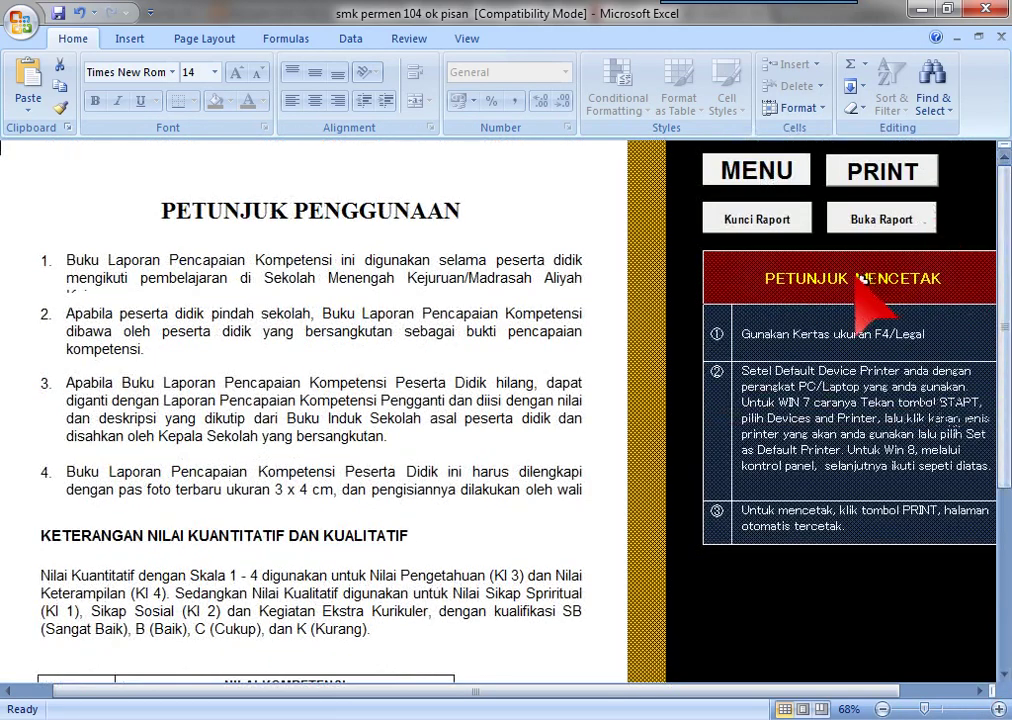
left_click(792, 176)
left_click(782, 172)
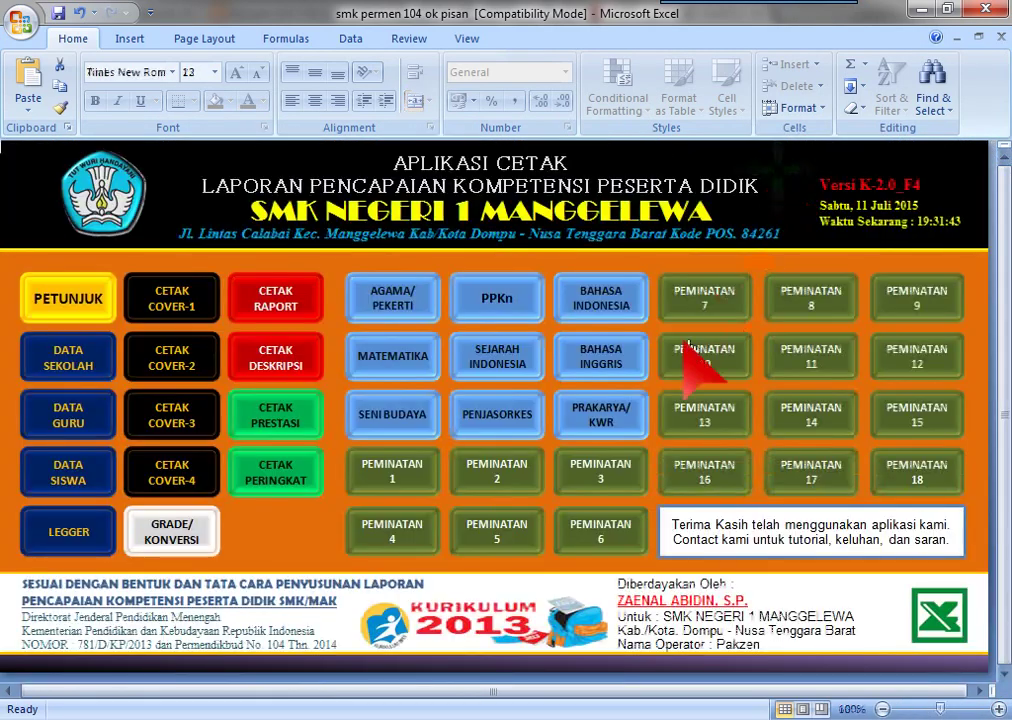
left_click(165, 478)
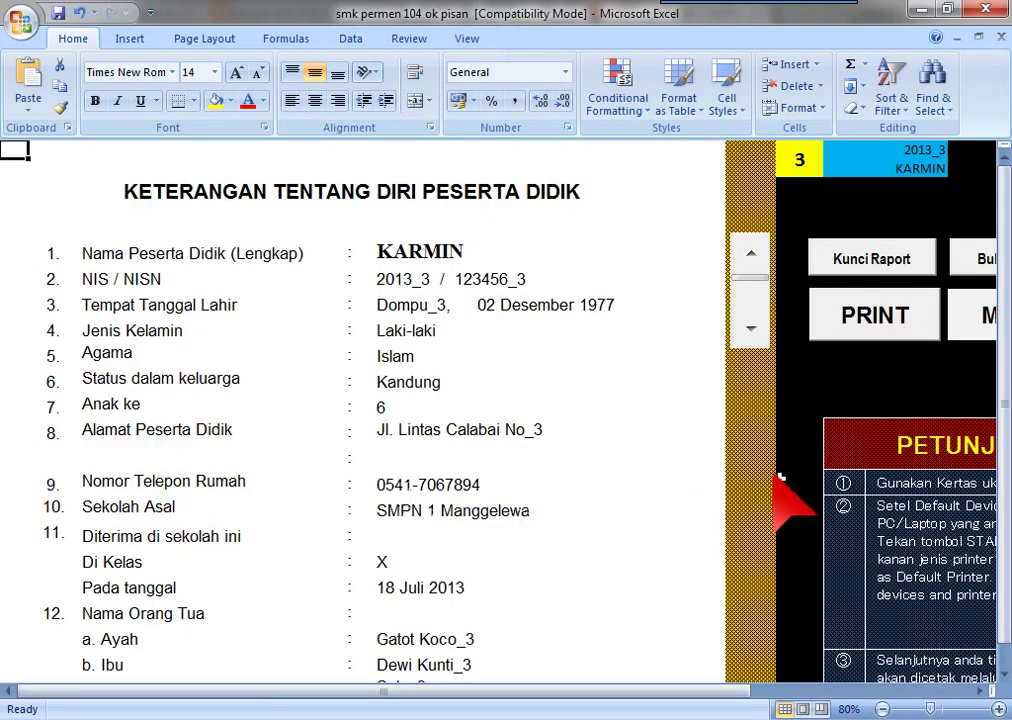
left_click(988, 318)
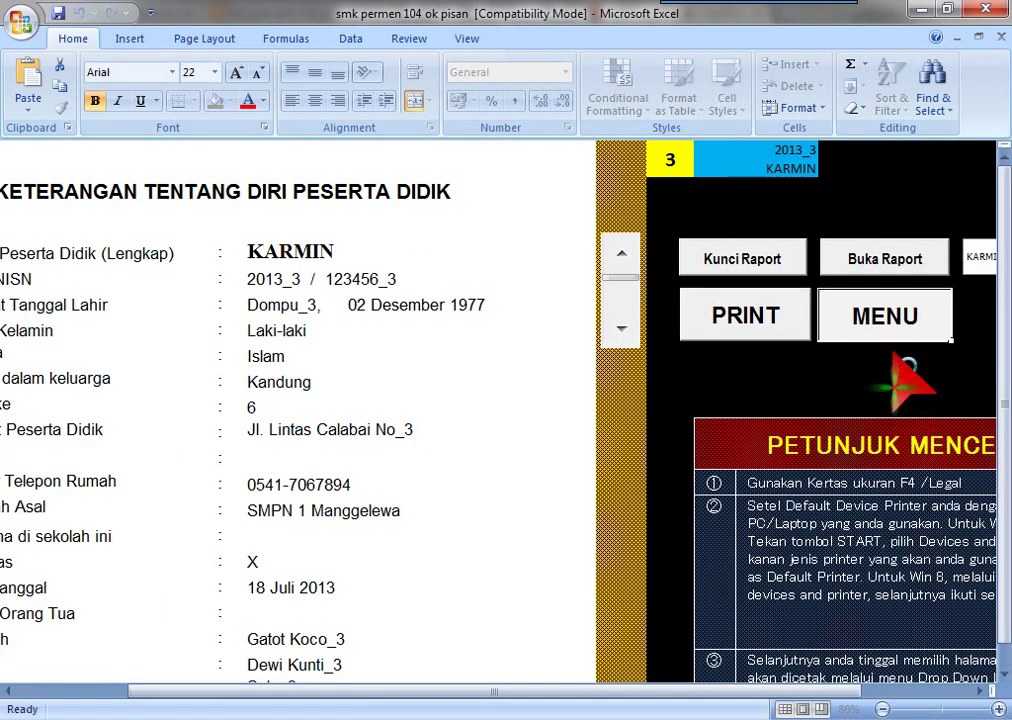
left_click(890, 326)
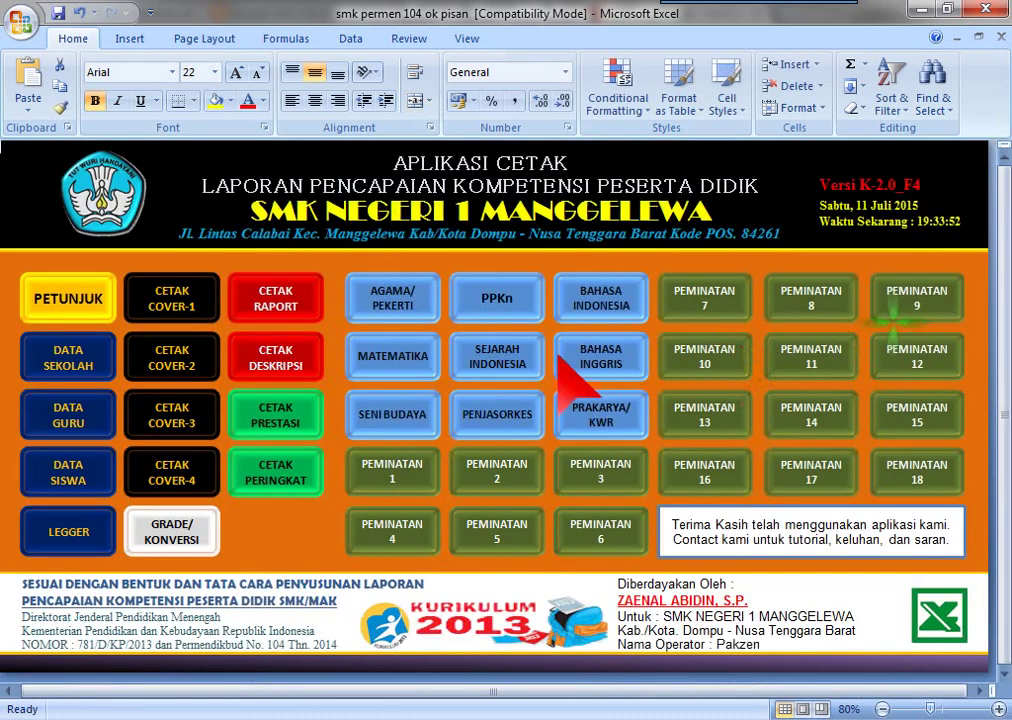
left_click(195, 548)
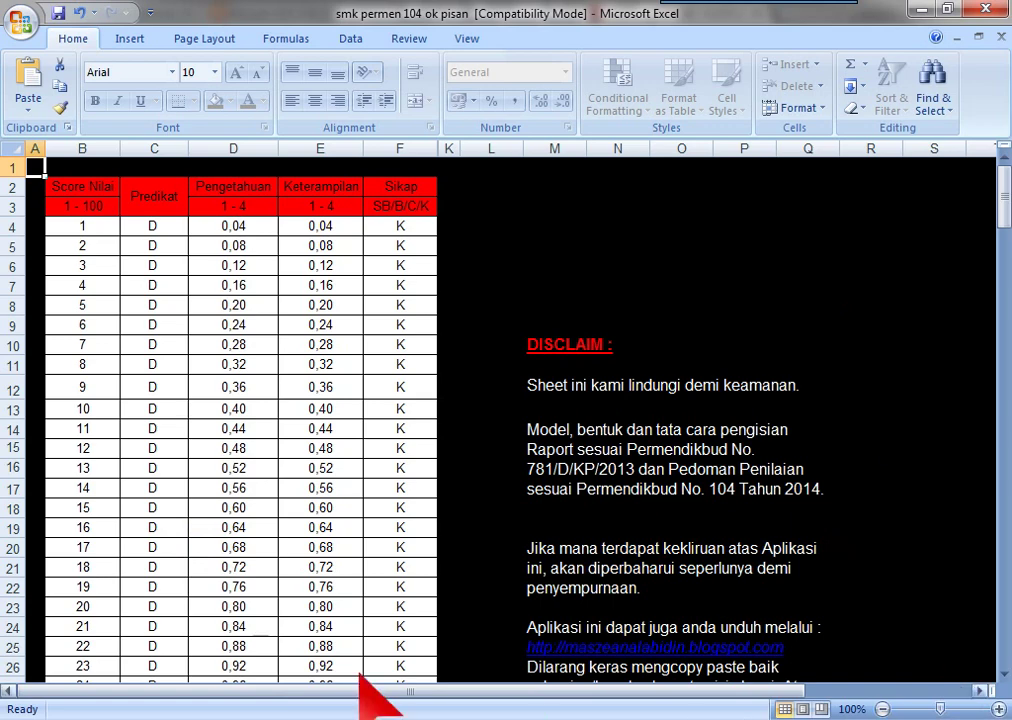
left_click_drag(932, 710, 926, 709)
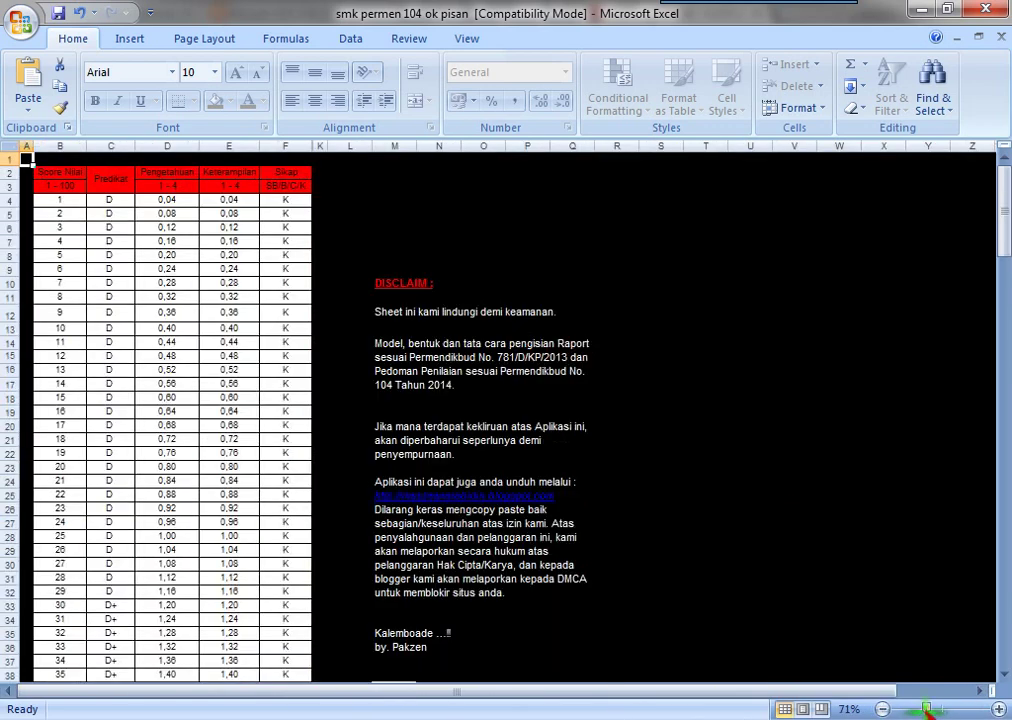
left_click(1004, 672)
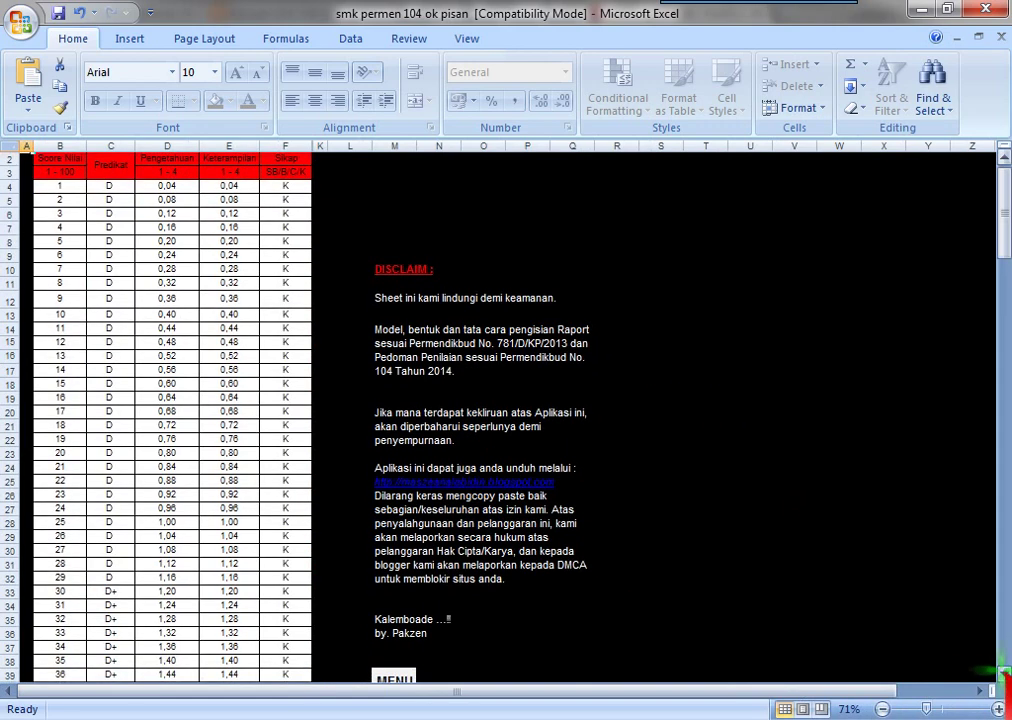
left_click(1004, 672)
left_click(411, 670)
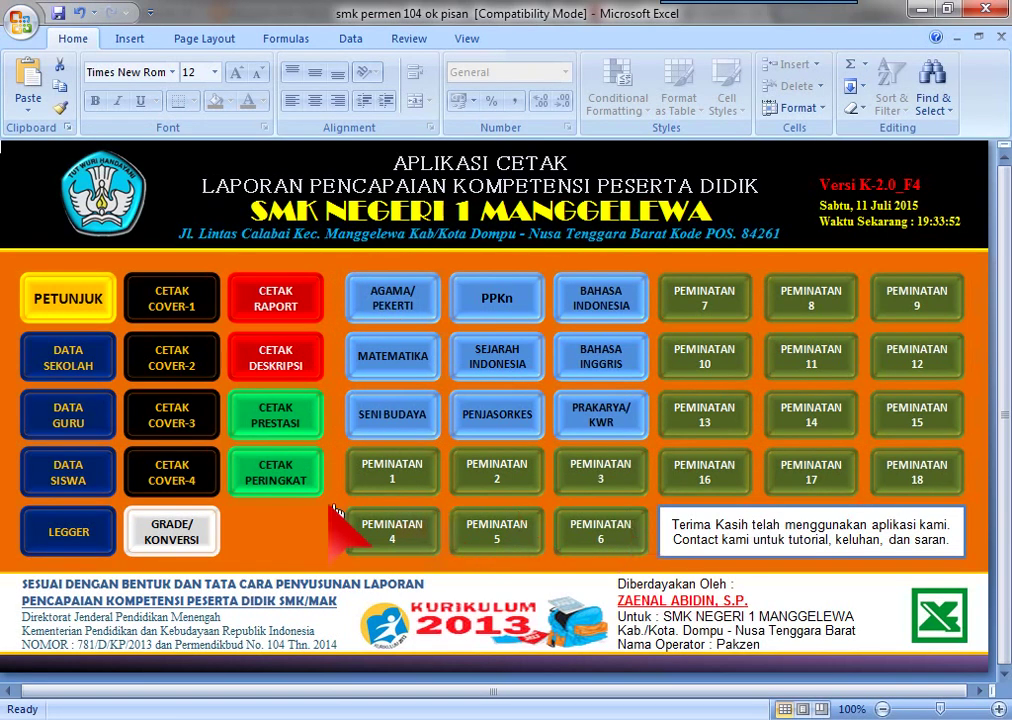
left_click(290, 298)
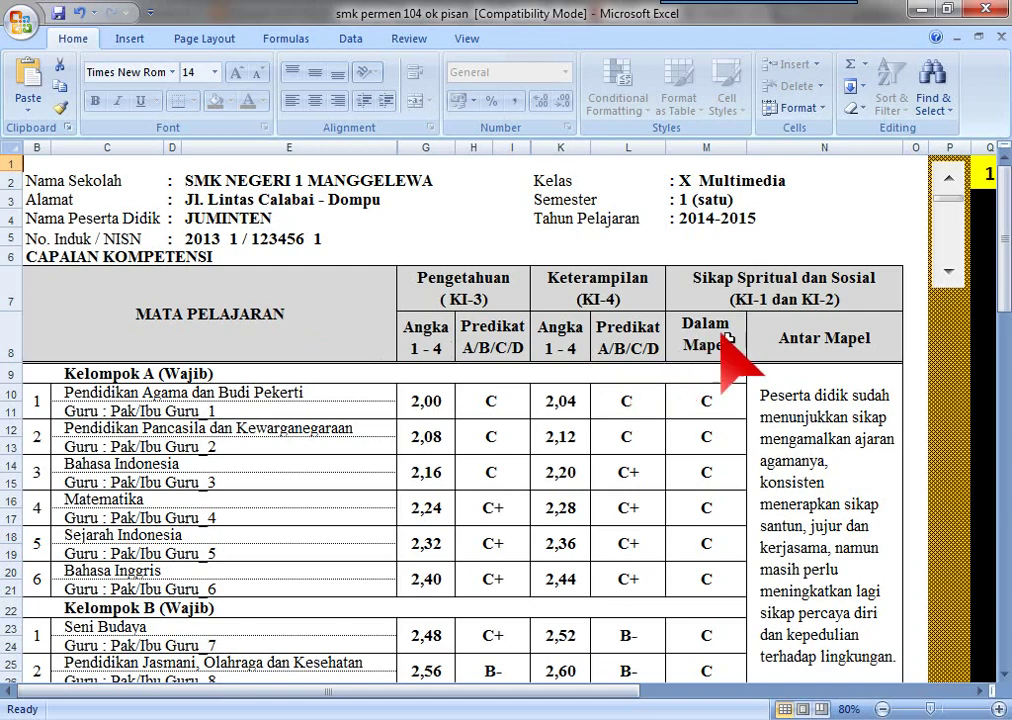
left_click(884, 709)
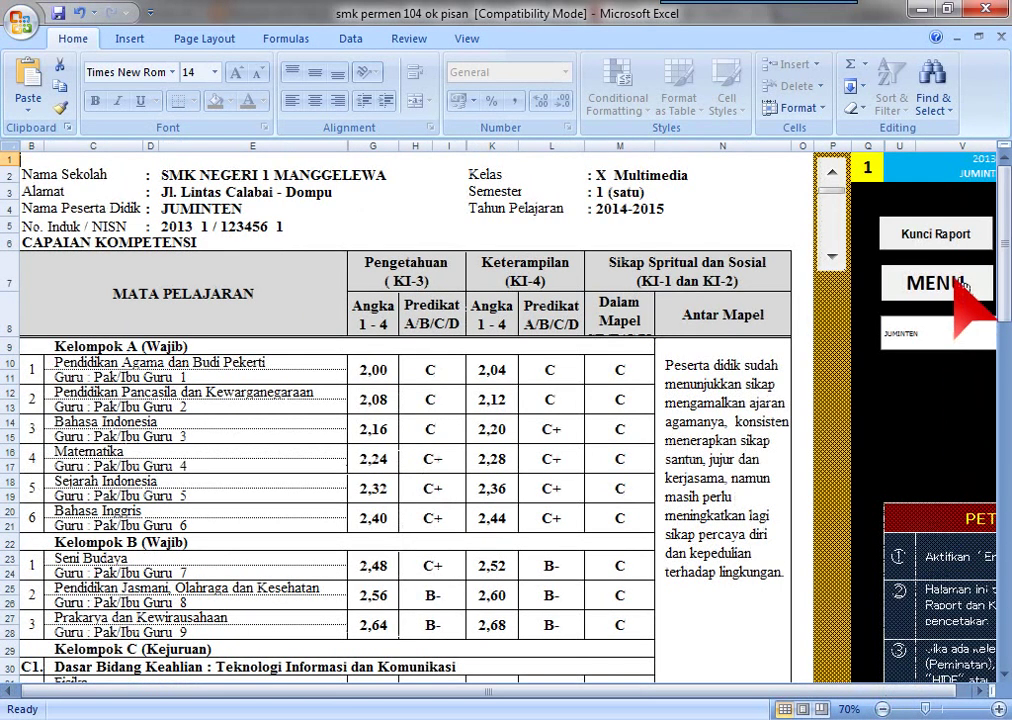
left_click(962, 286)
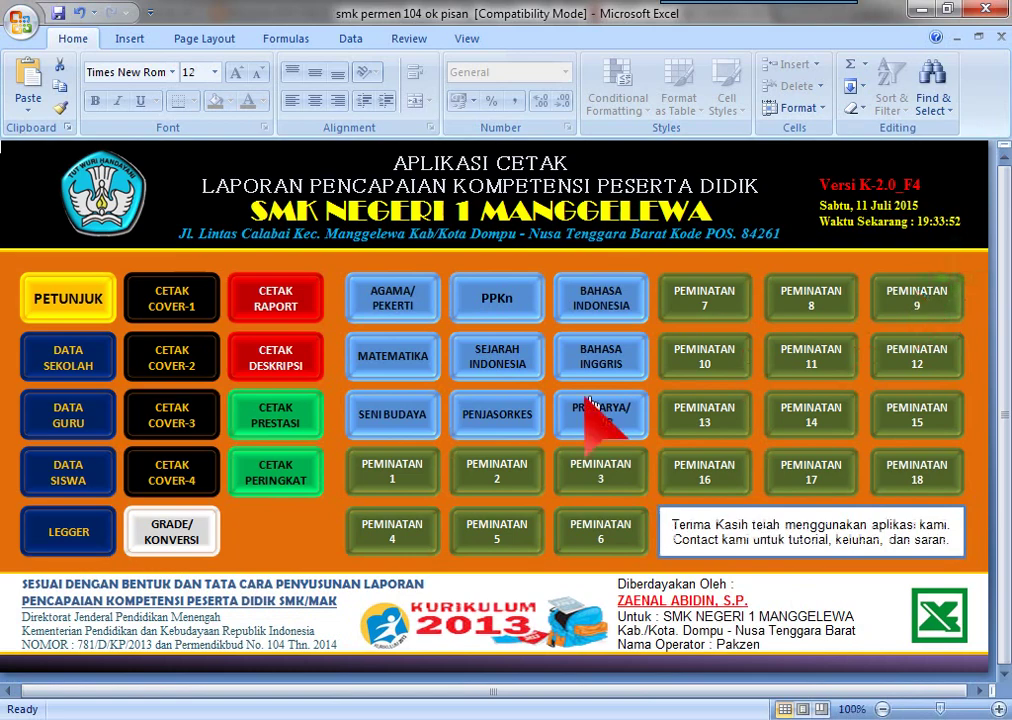
left_click(283, 368)
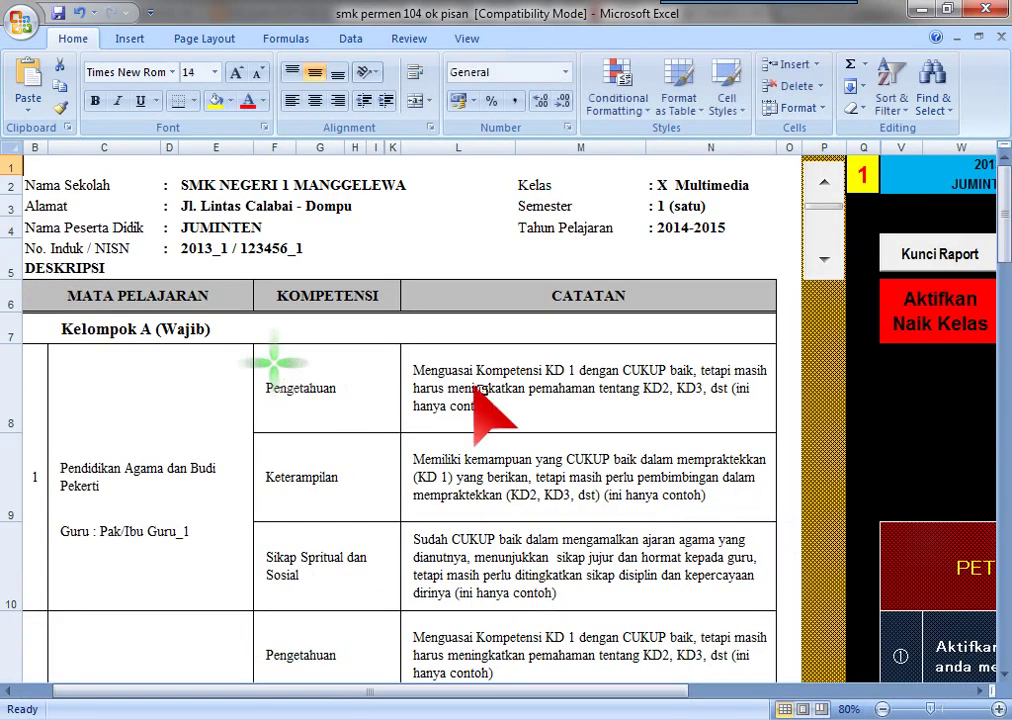
left_click(882, 709)
left_click(882, 709)
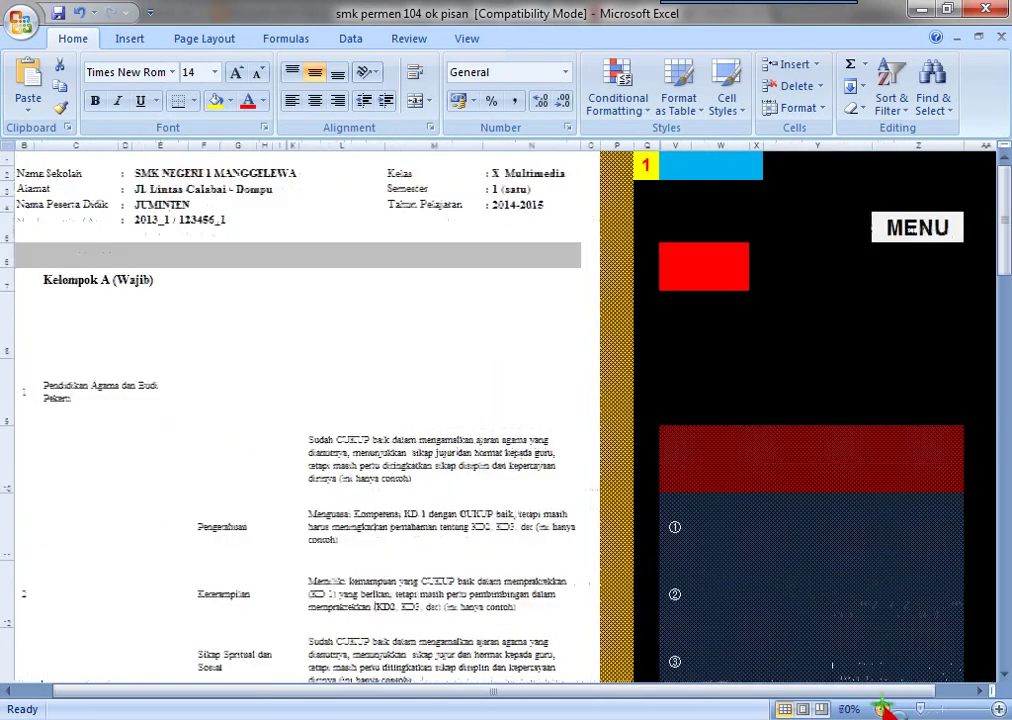
left_click(952, 228)
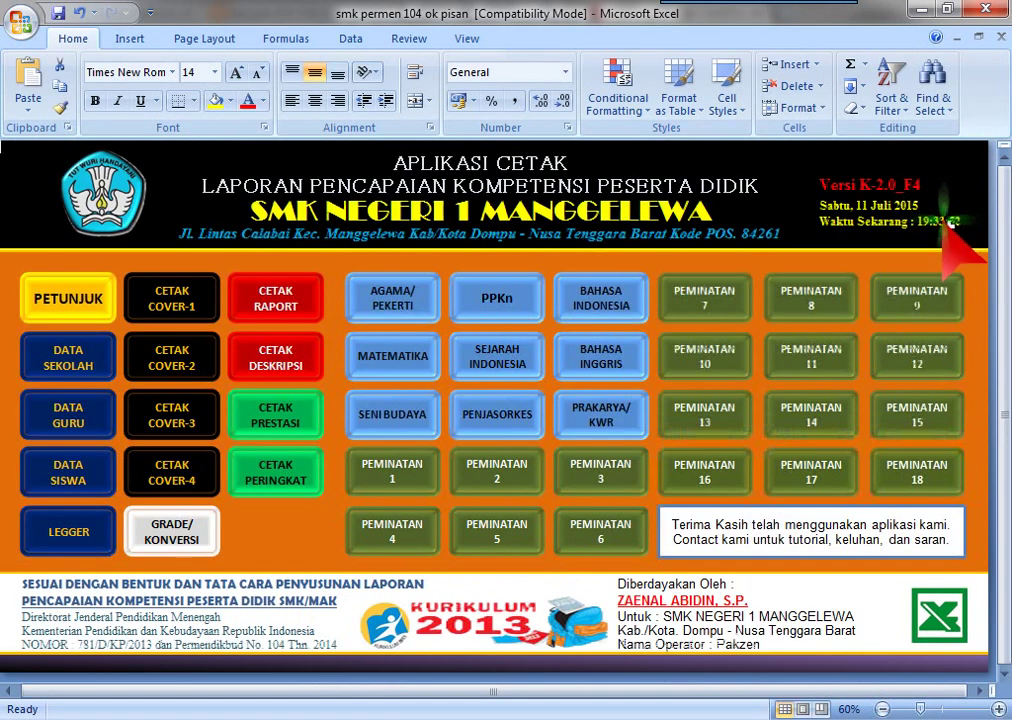
left_click(280, 425)
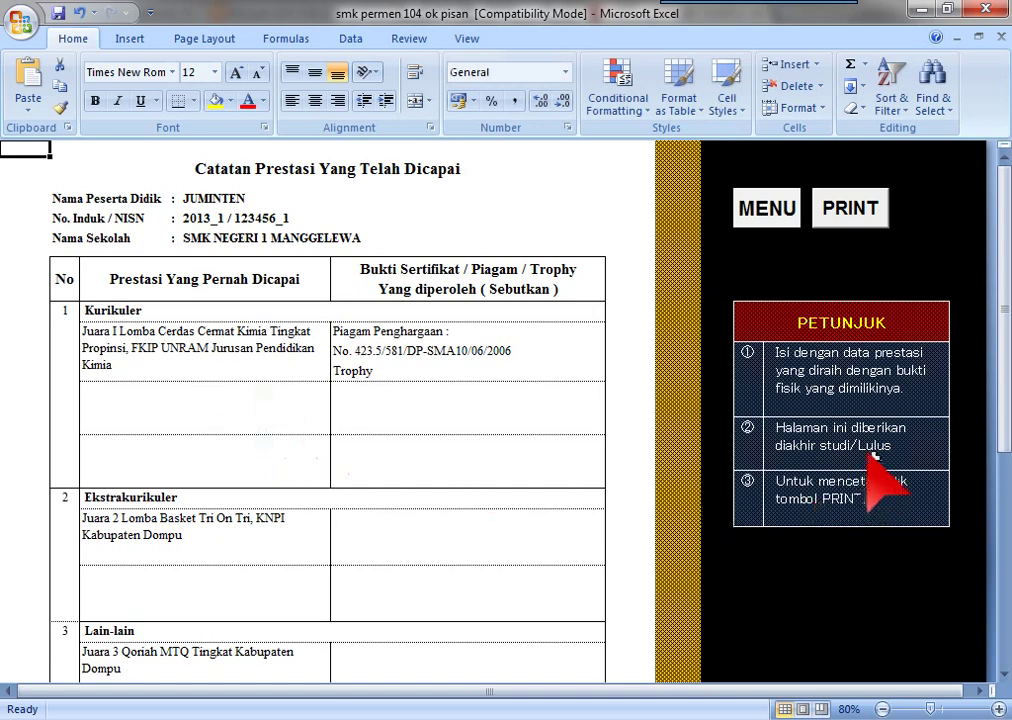
left_click(779, 216)
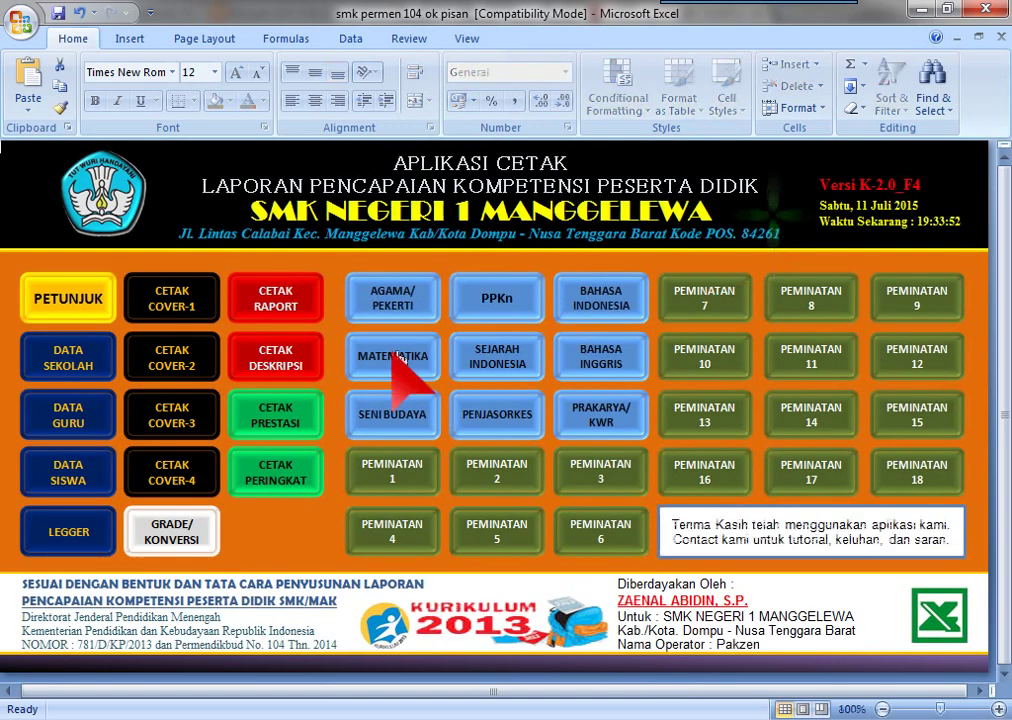
left_click(262, 418)
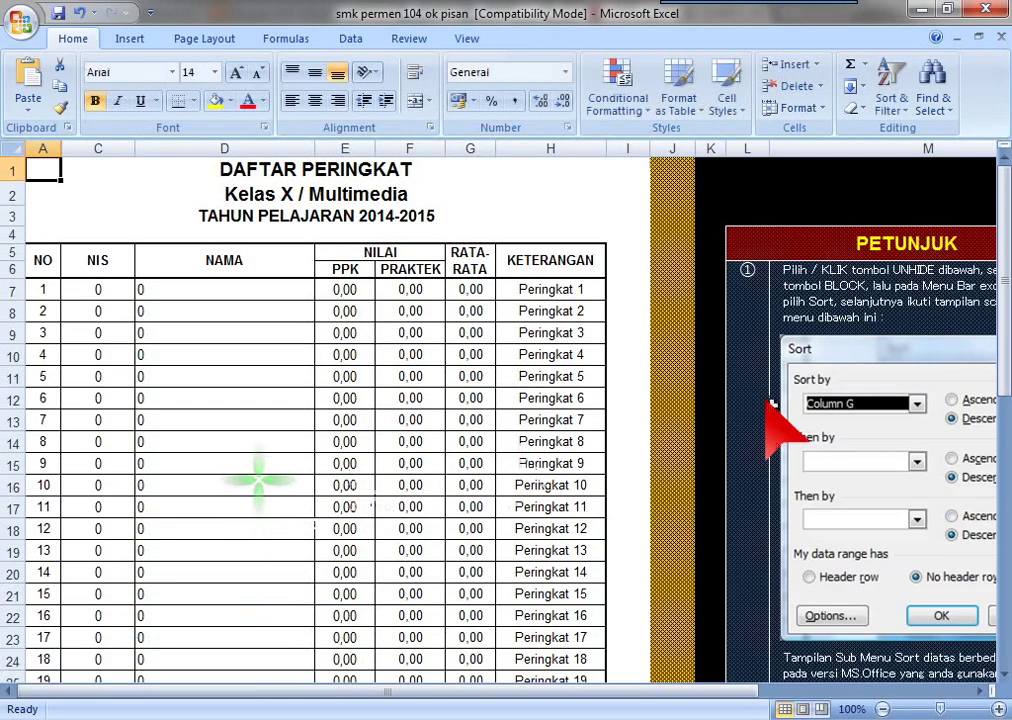
left_click(882, 708)
left_click(882, 708)
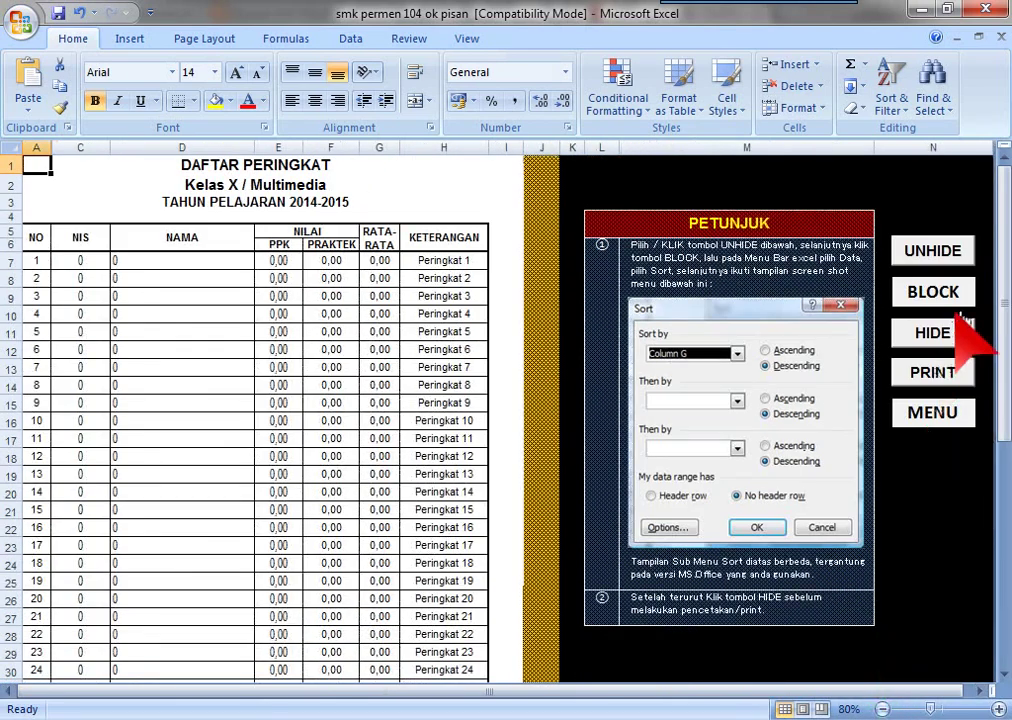
left_click(955, 412)
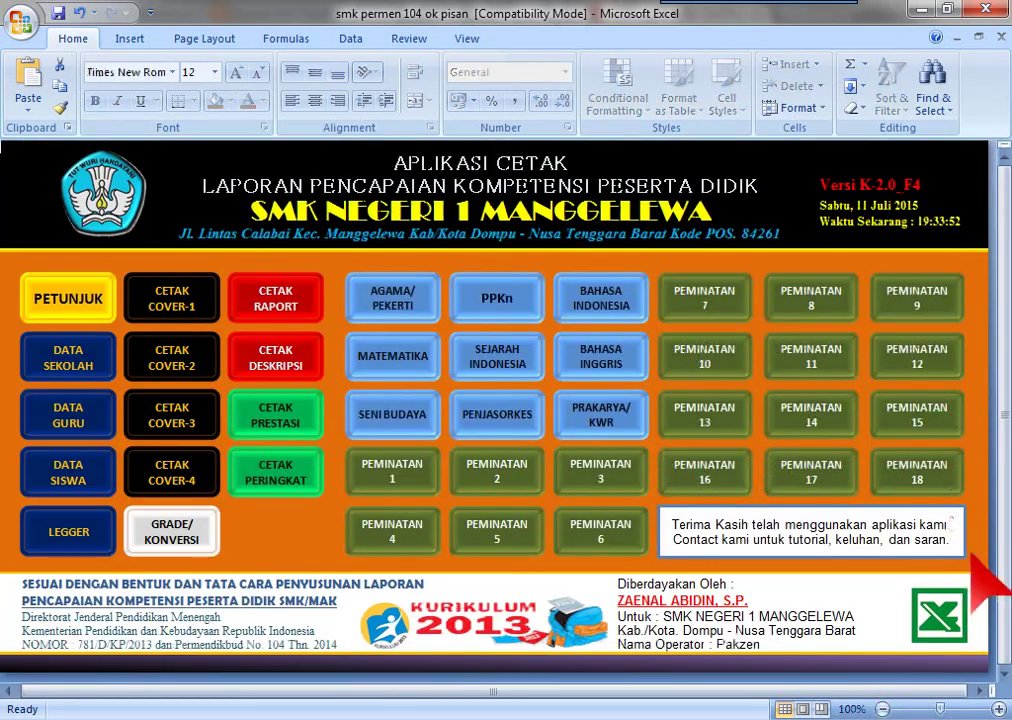